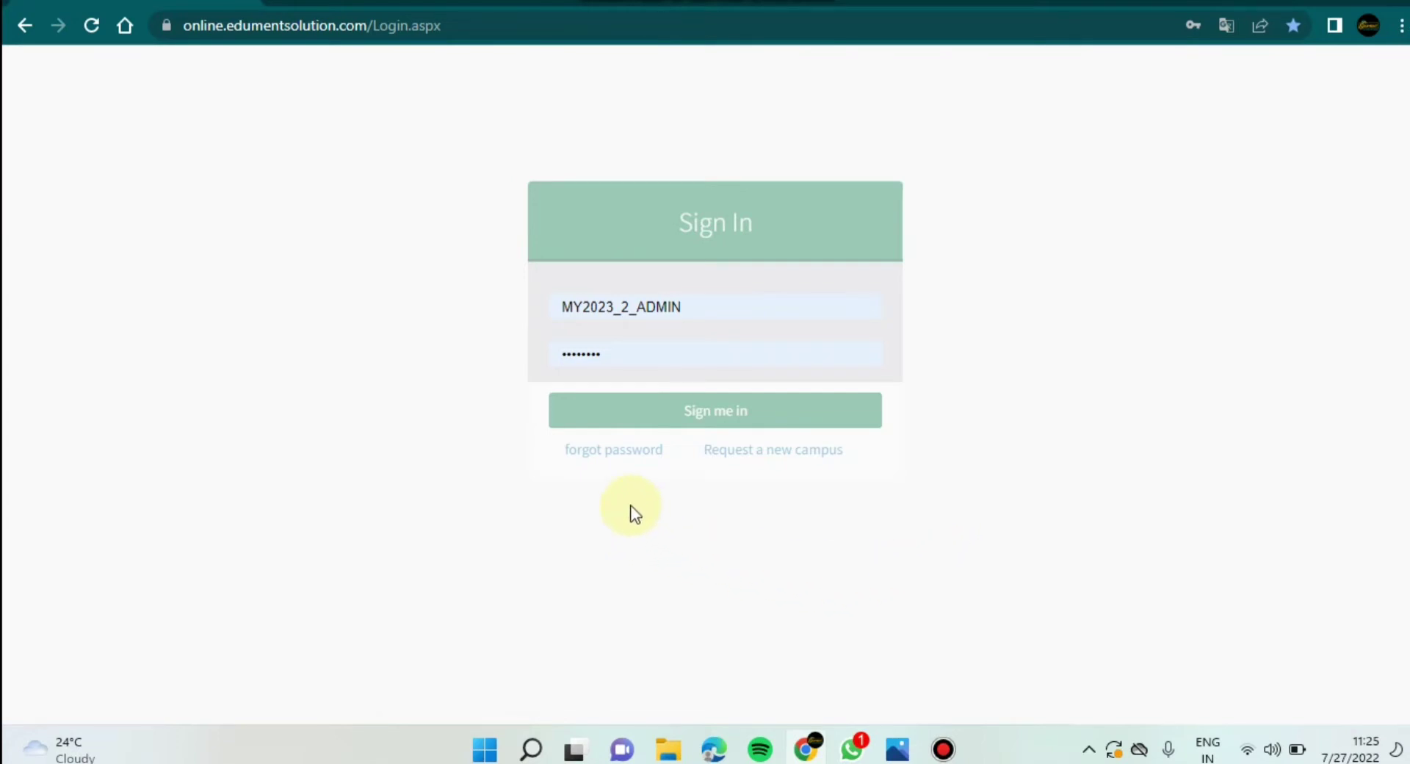
# Step: Sign in to EduMent ERP with the admin username and password
pyautogui.click(640, 413)
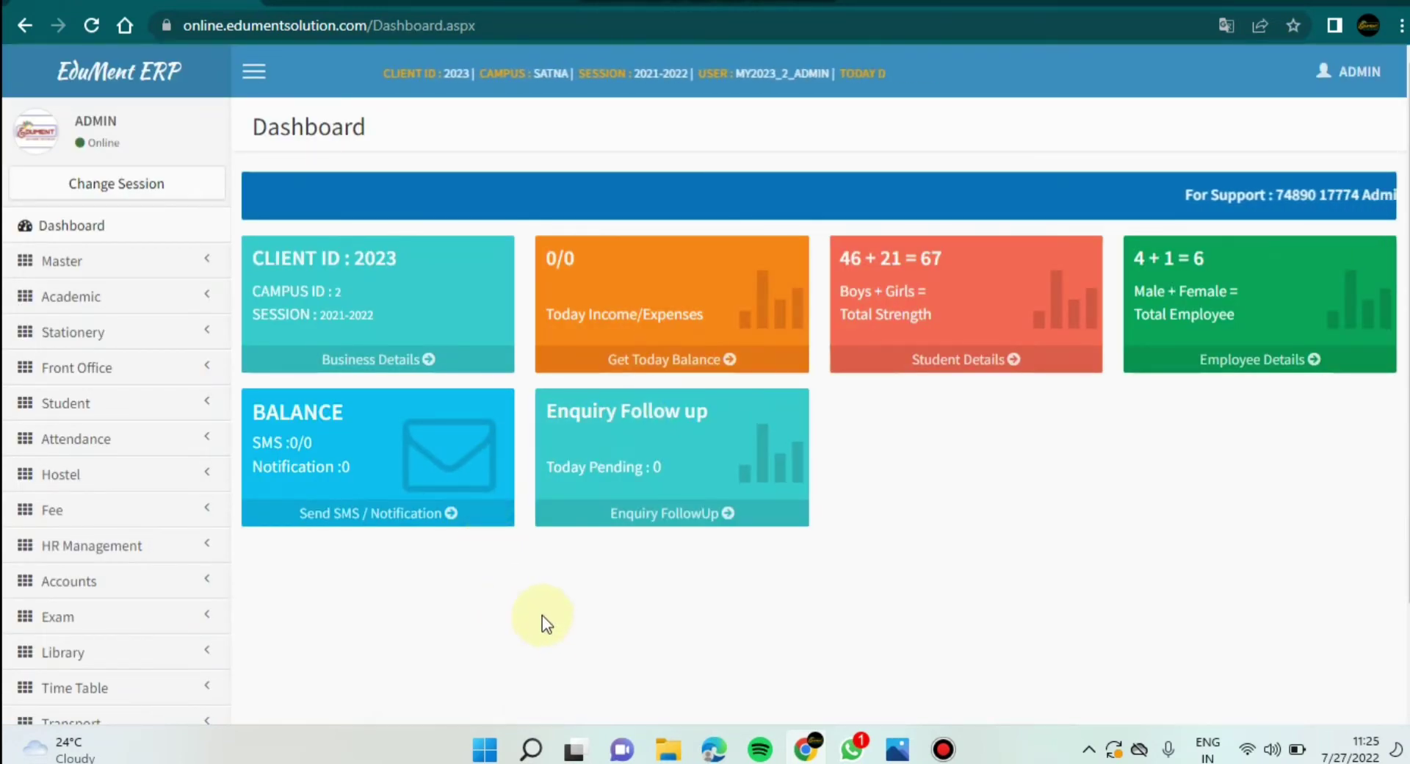
# Step: Expand Student > Reports in the sidebar and open the I-Card/Exam I-Card page
pyautogui.scroll(-2, 316, 536)
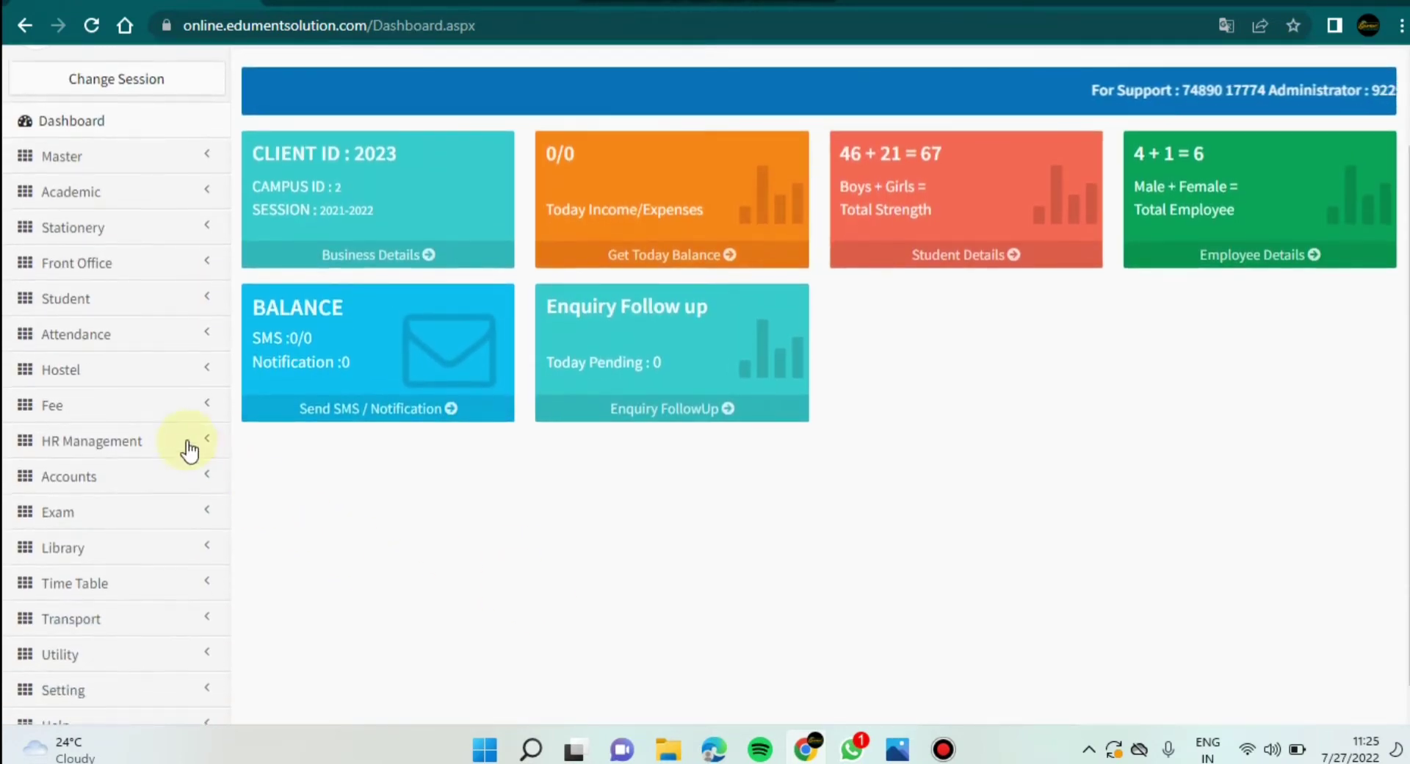
pyautogui.click(101, 305)
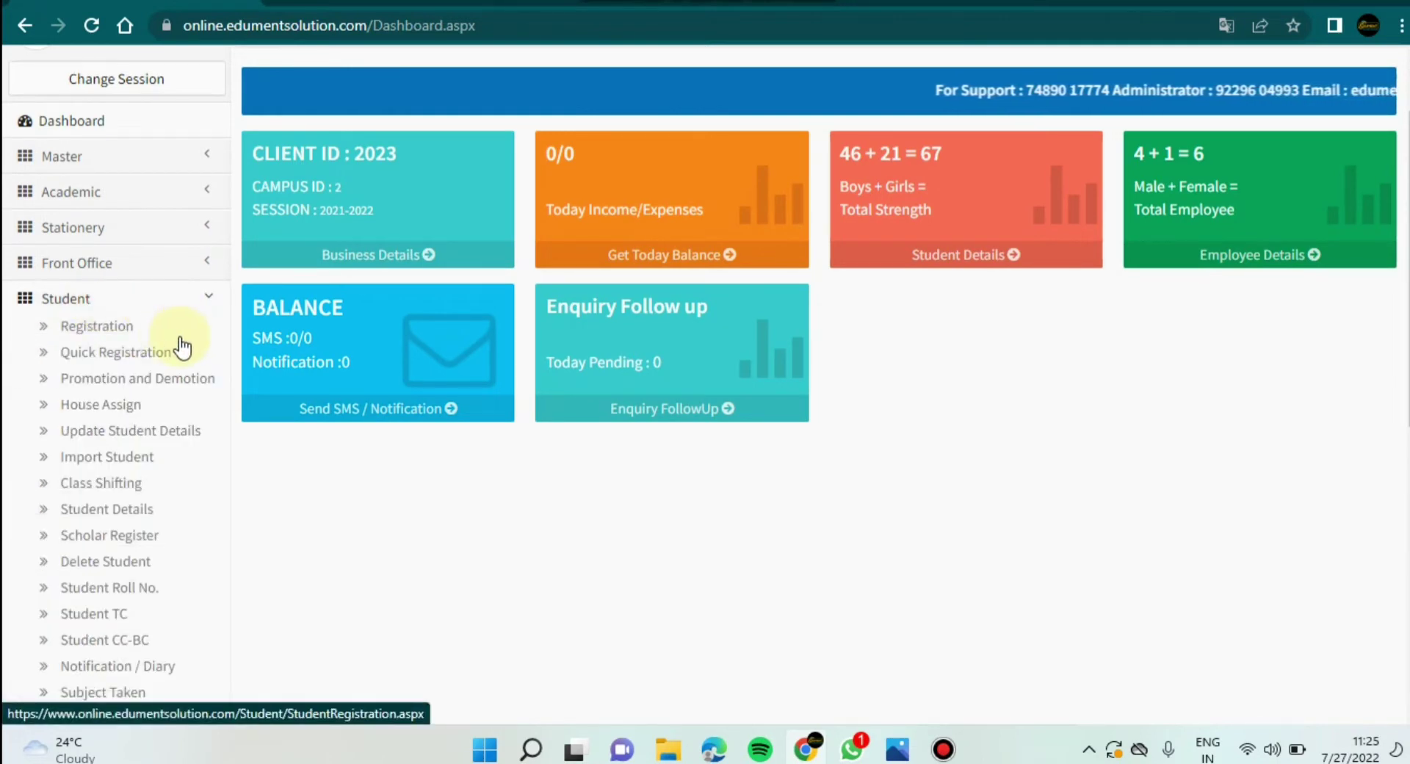
pyautogui.scroll(-4, 338, 576)
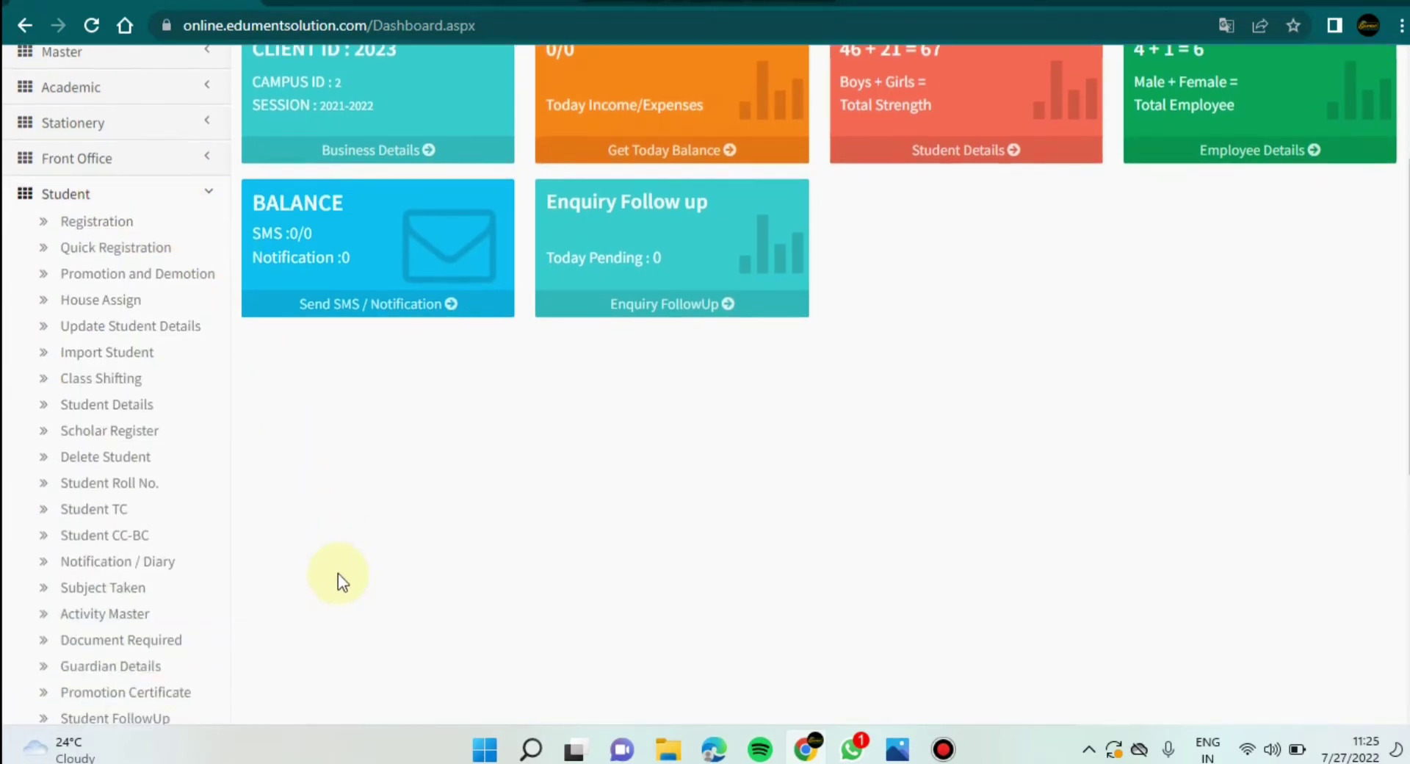
pyautogui.scroll(-2, 338, 584)
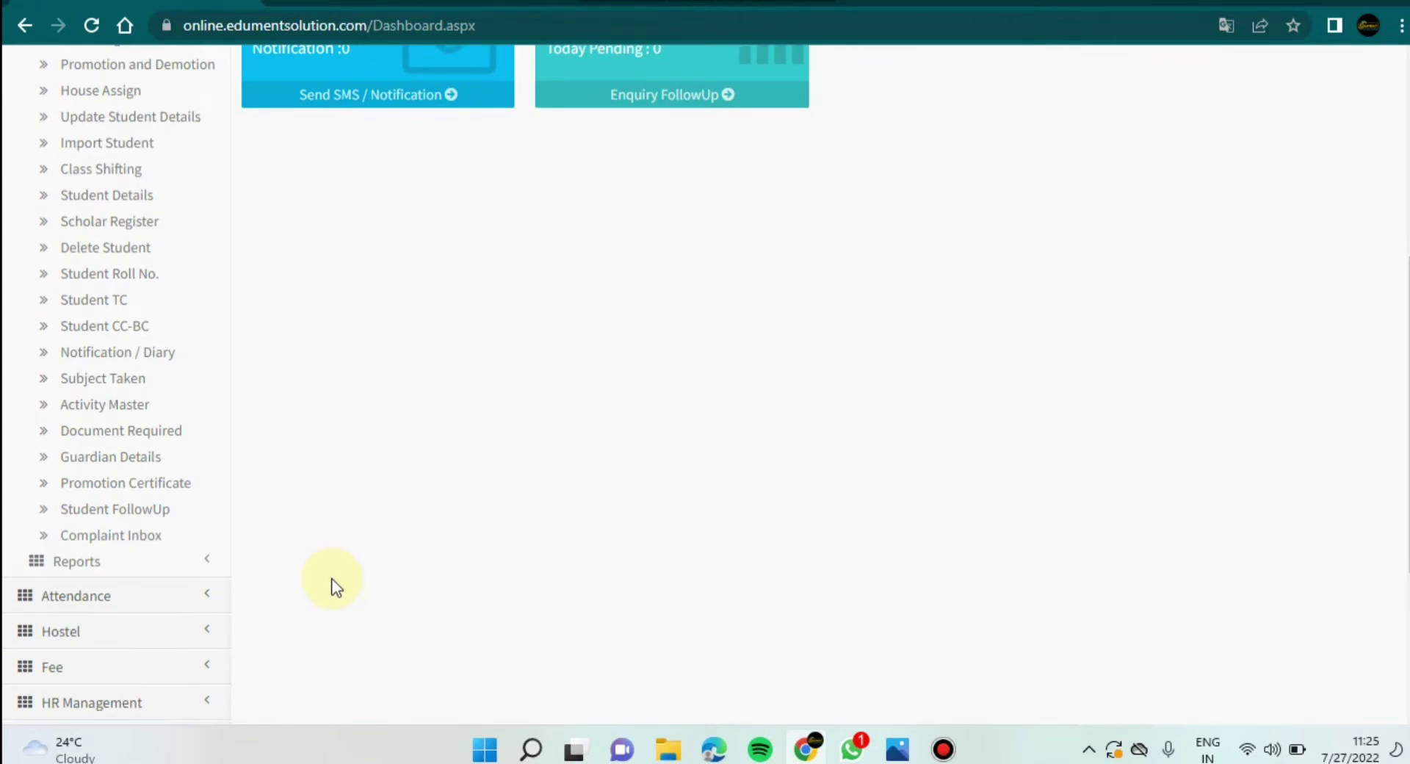
pyautogui.click(141, 570)
pyautogui.scroll(-4, 416, 522)
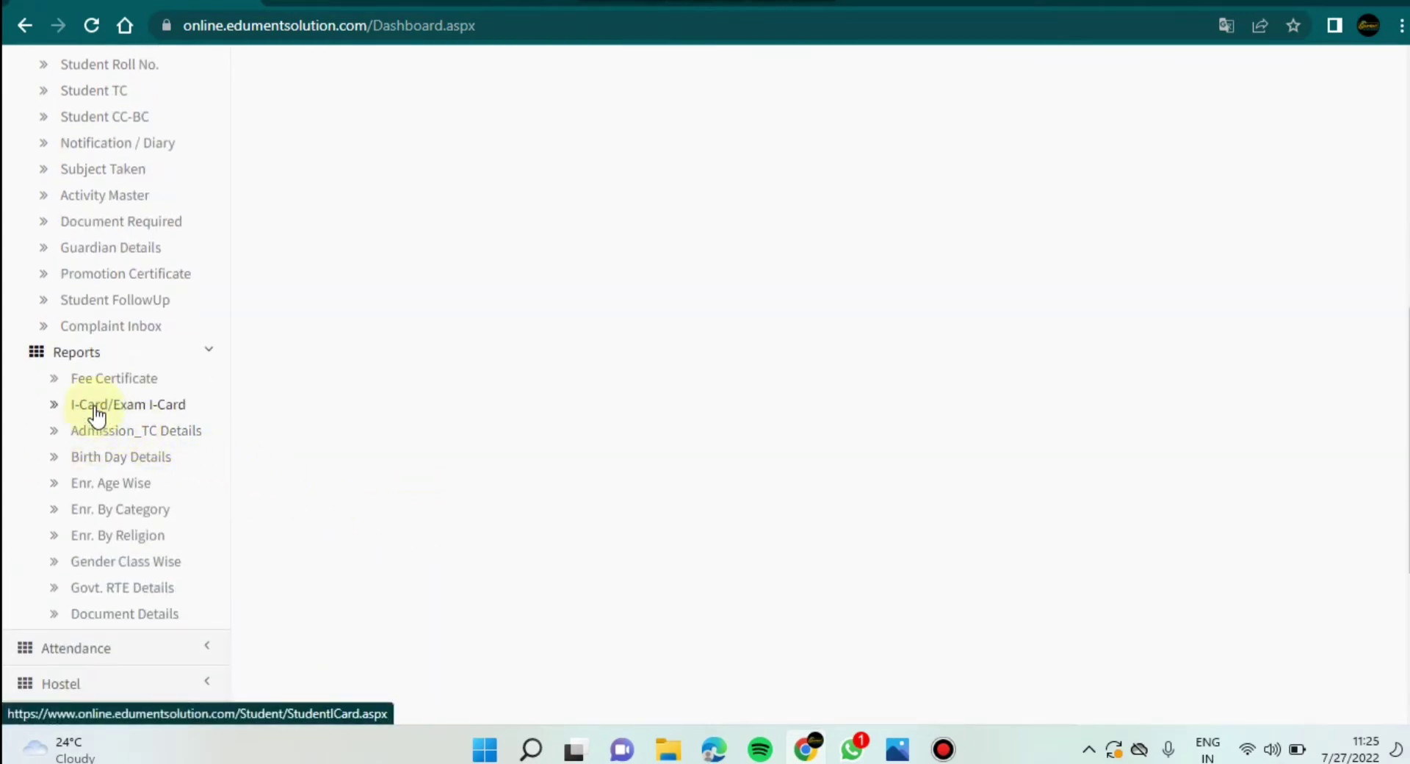
pyautogui.click(94, 406)
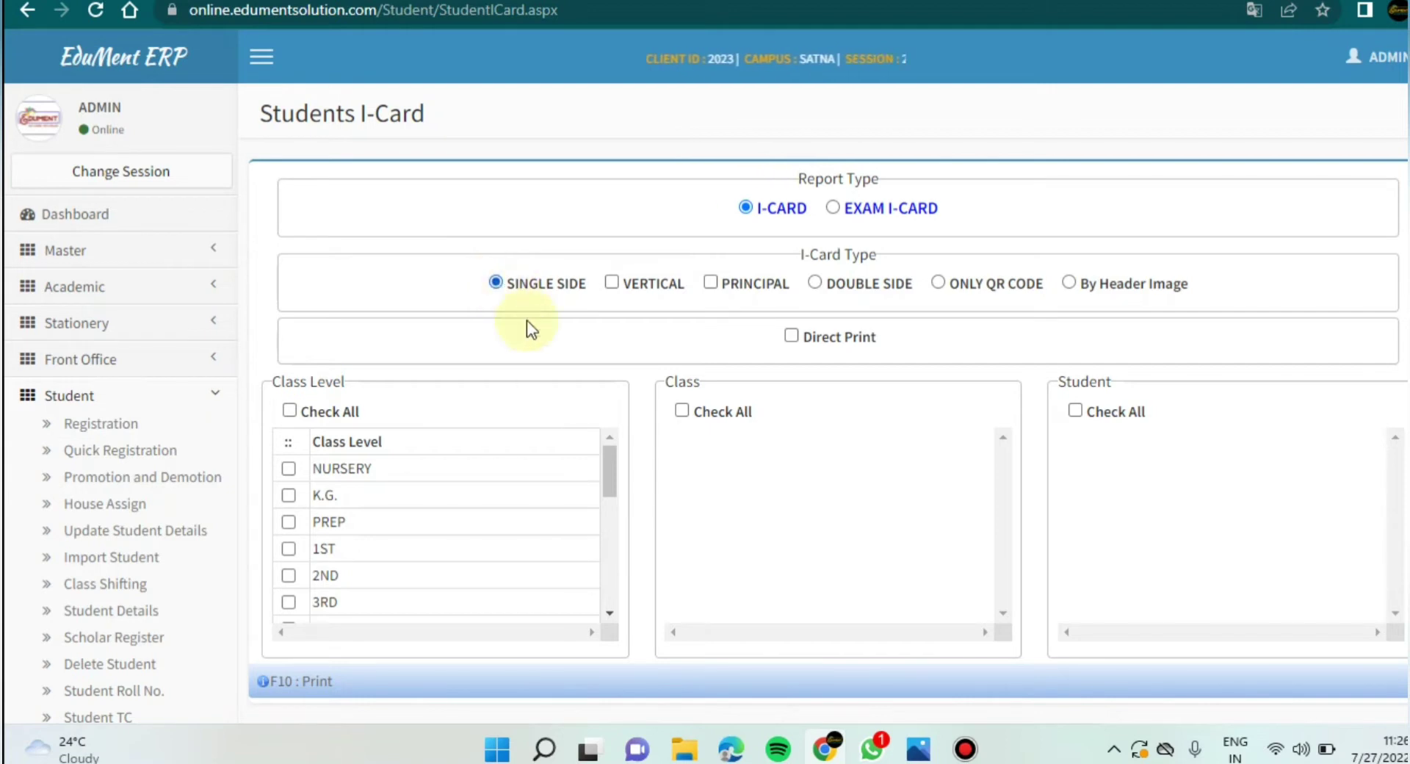
# Step: Tick class level 4TH and class 4TH, then check all students in the class
pyautogui.scroll(-2, 550, 337)
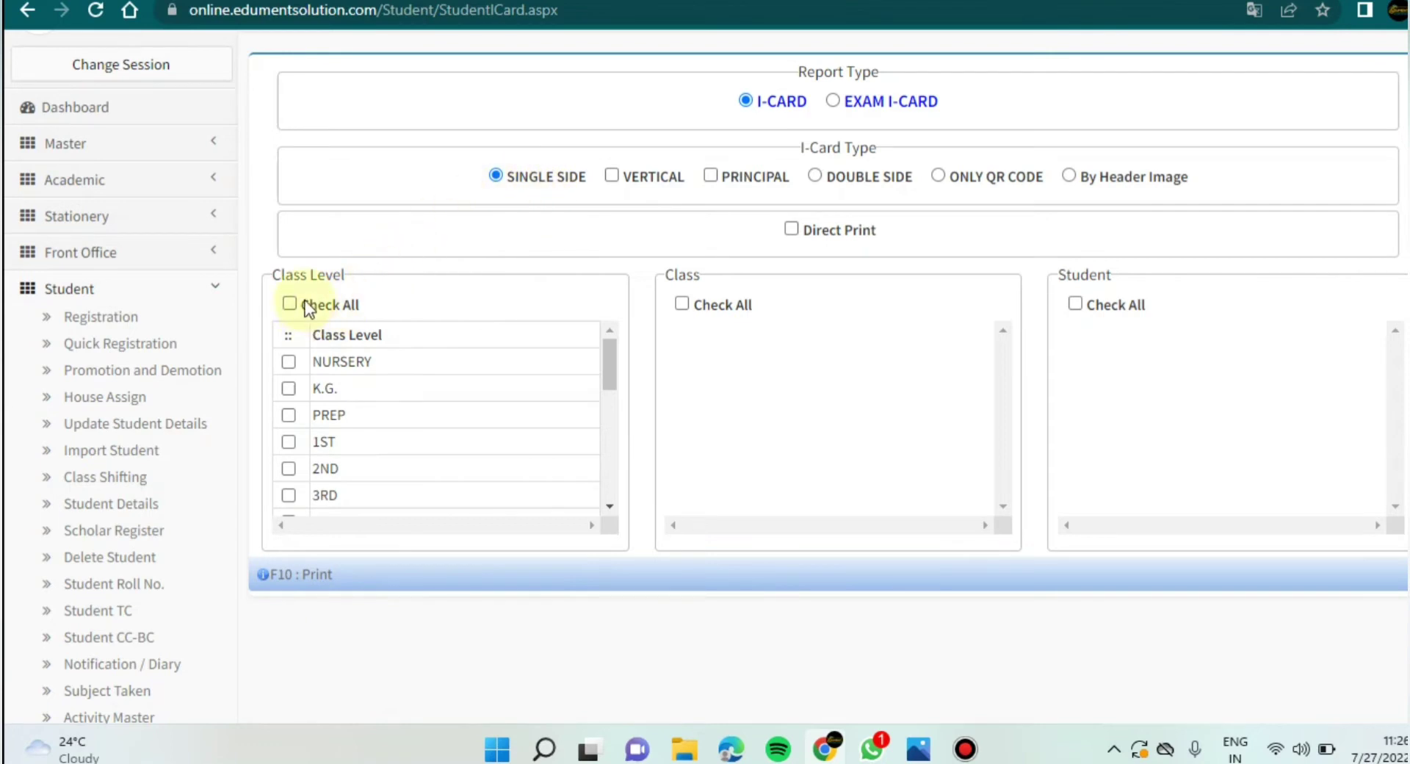
pyautogui.scroll(-2, 321, 390)
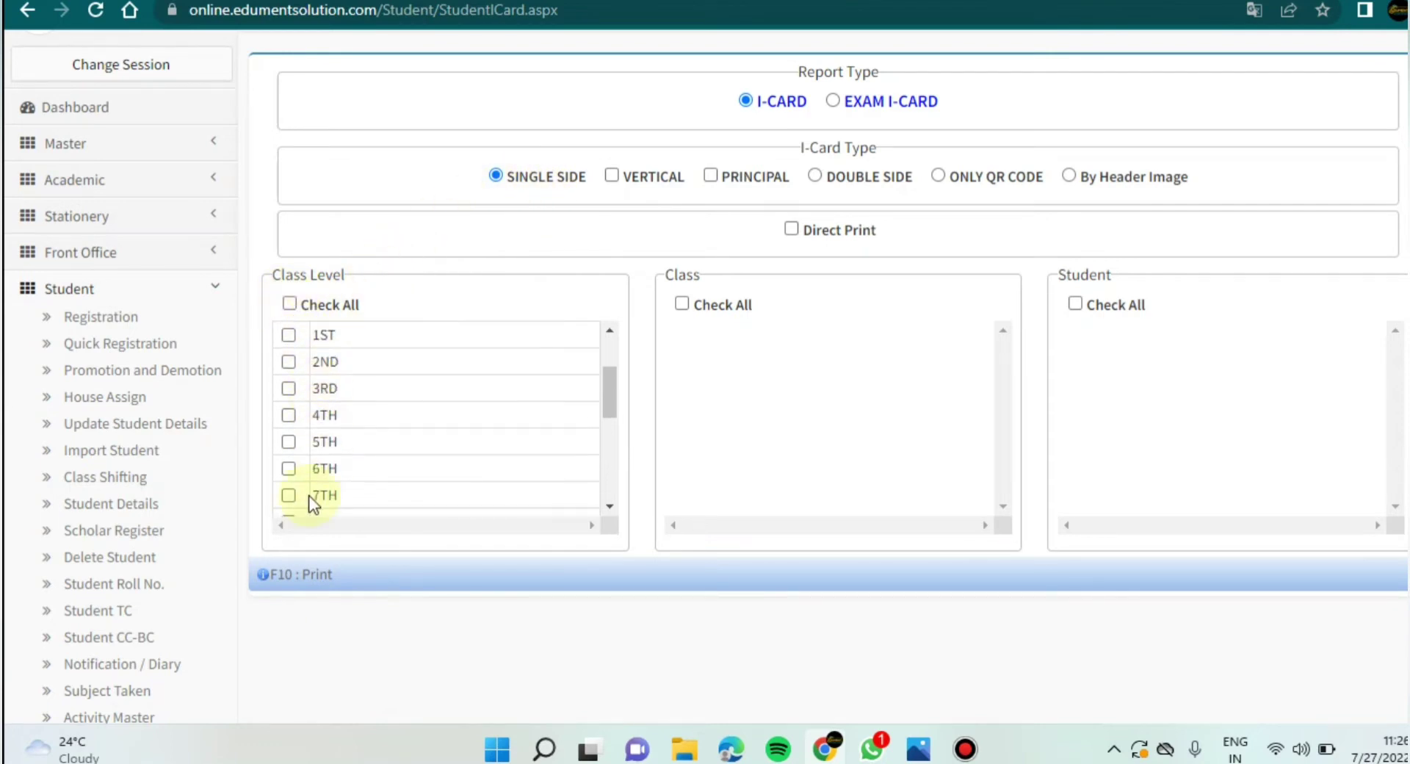
pyautogui.click(289, 416)
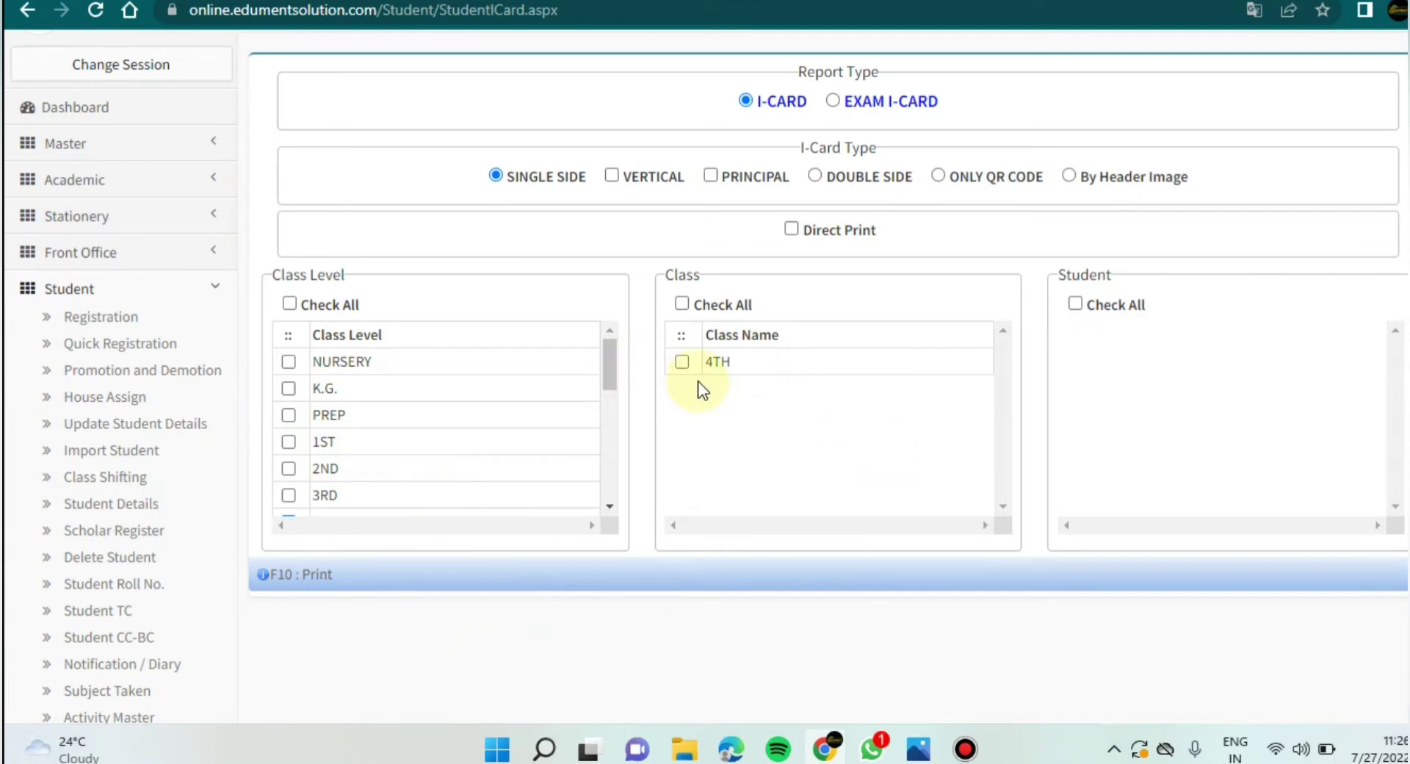
pyautogui.click(682, 361)
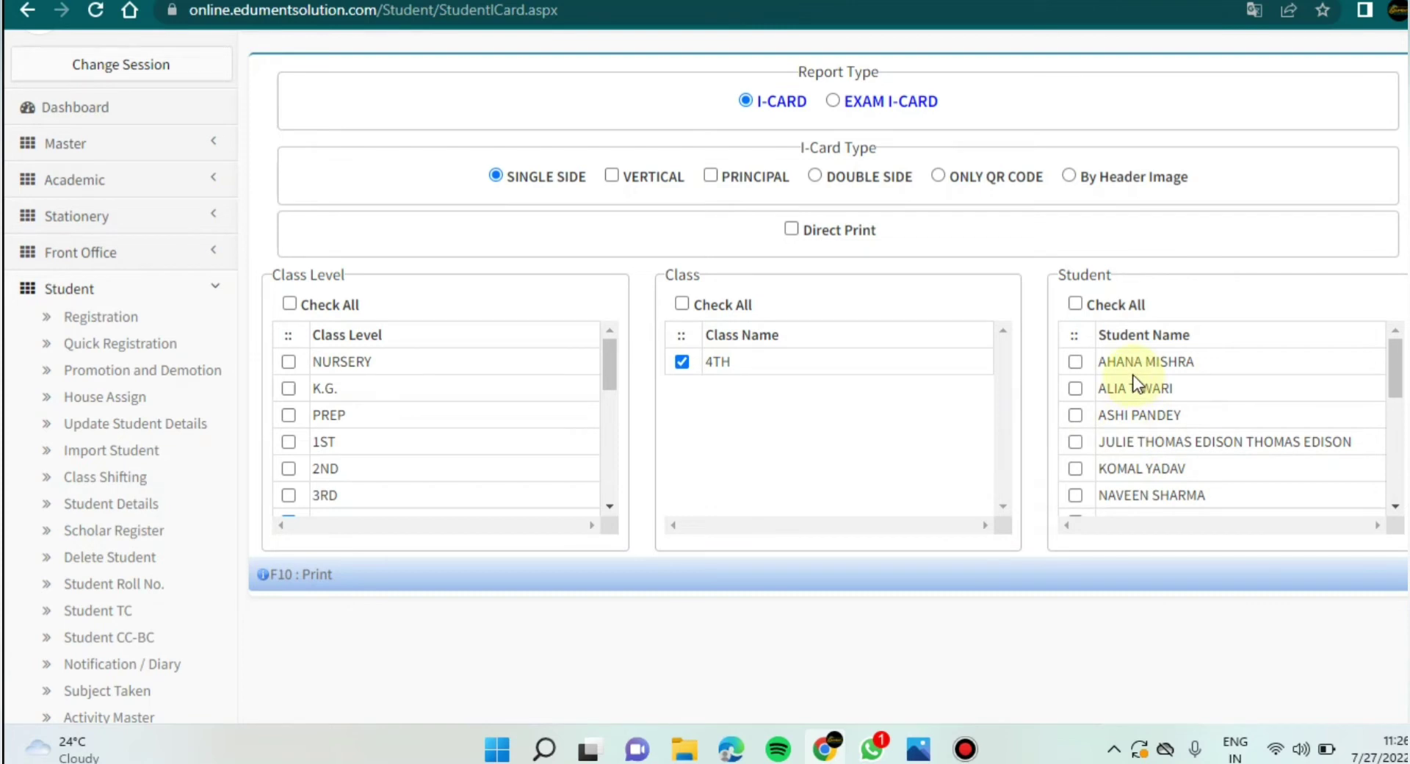
pyautogui.click(1074, 304)
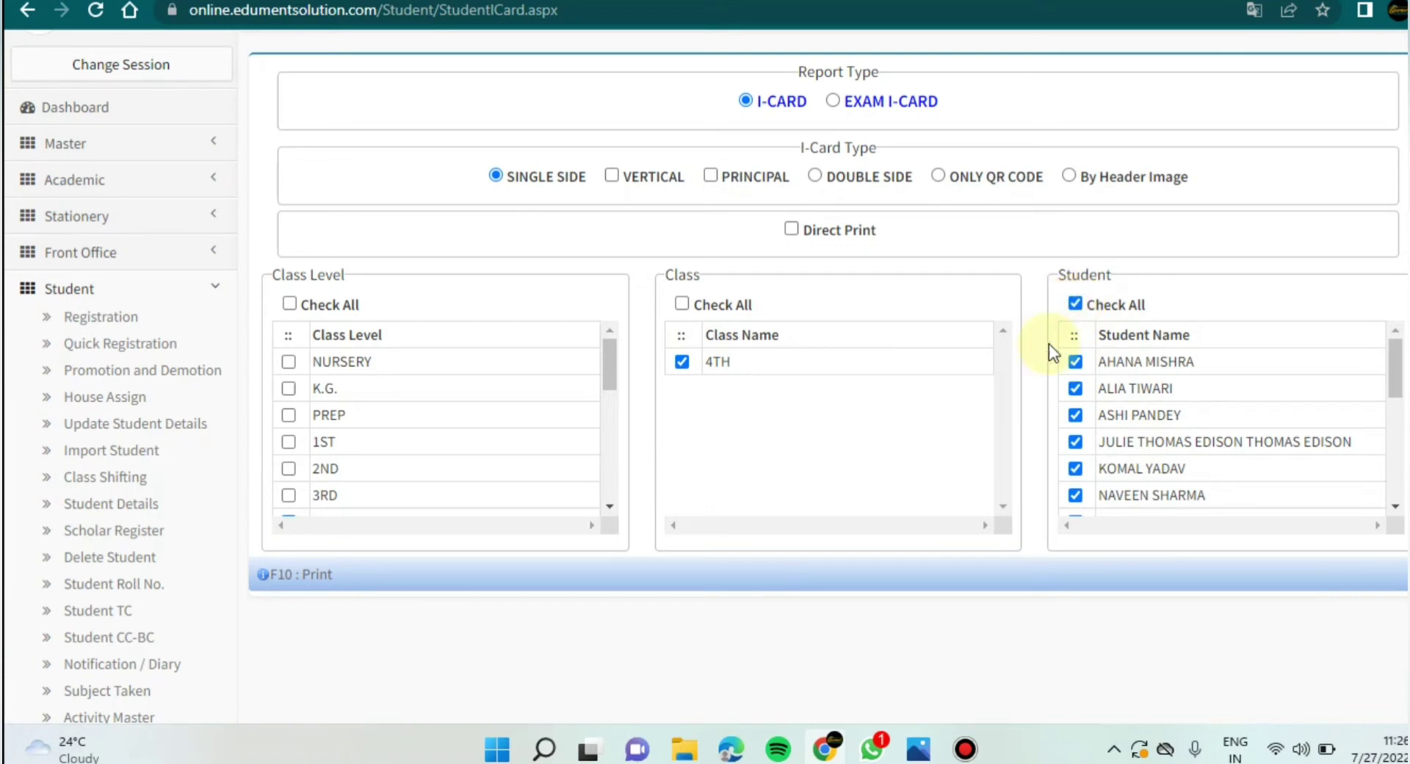
# Step: Print the single-side I-cards and scroll through the two-page PDF preview
pyautogui.click(310, 581)
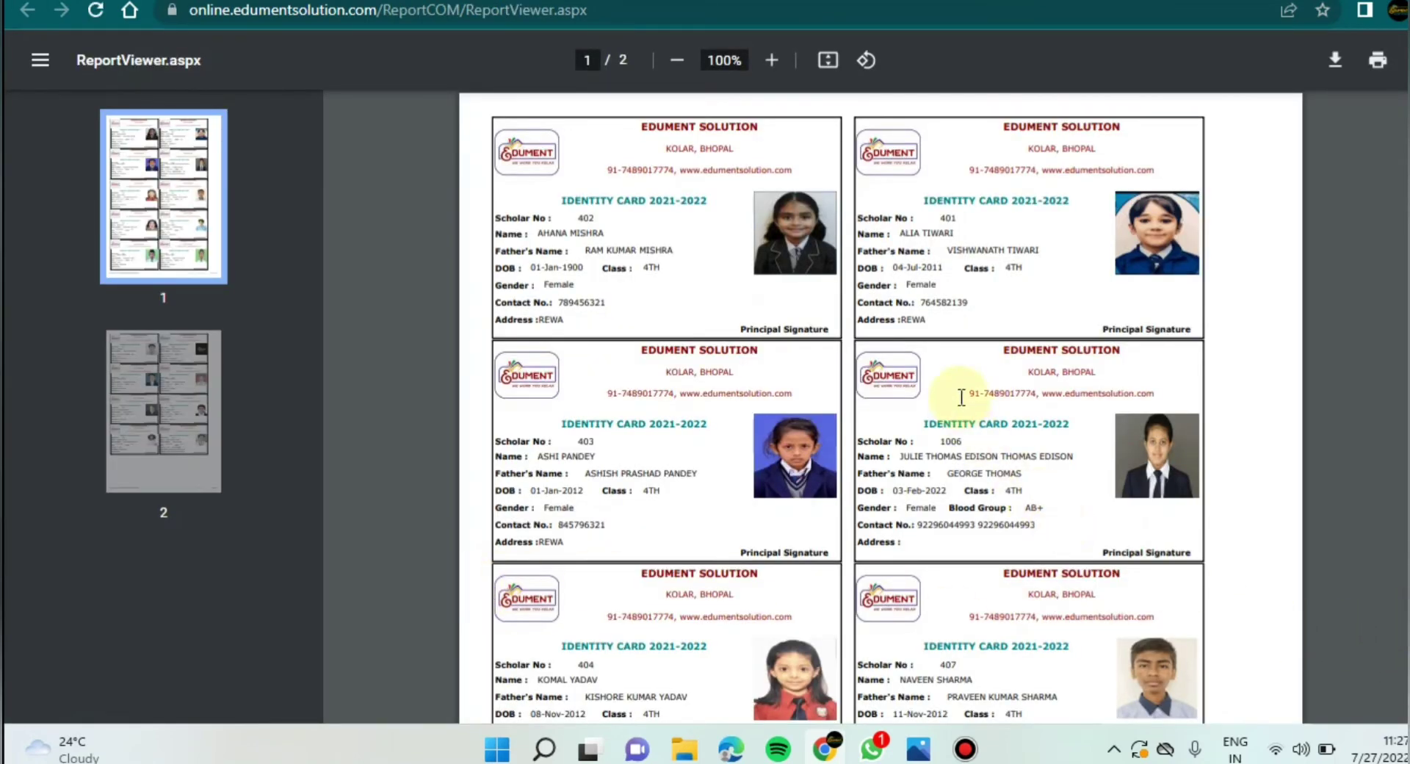
pyautogui.scroll(-4, 958, 395)
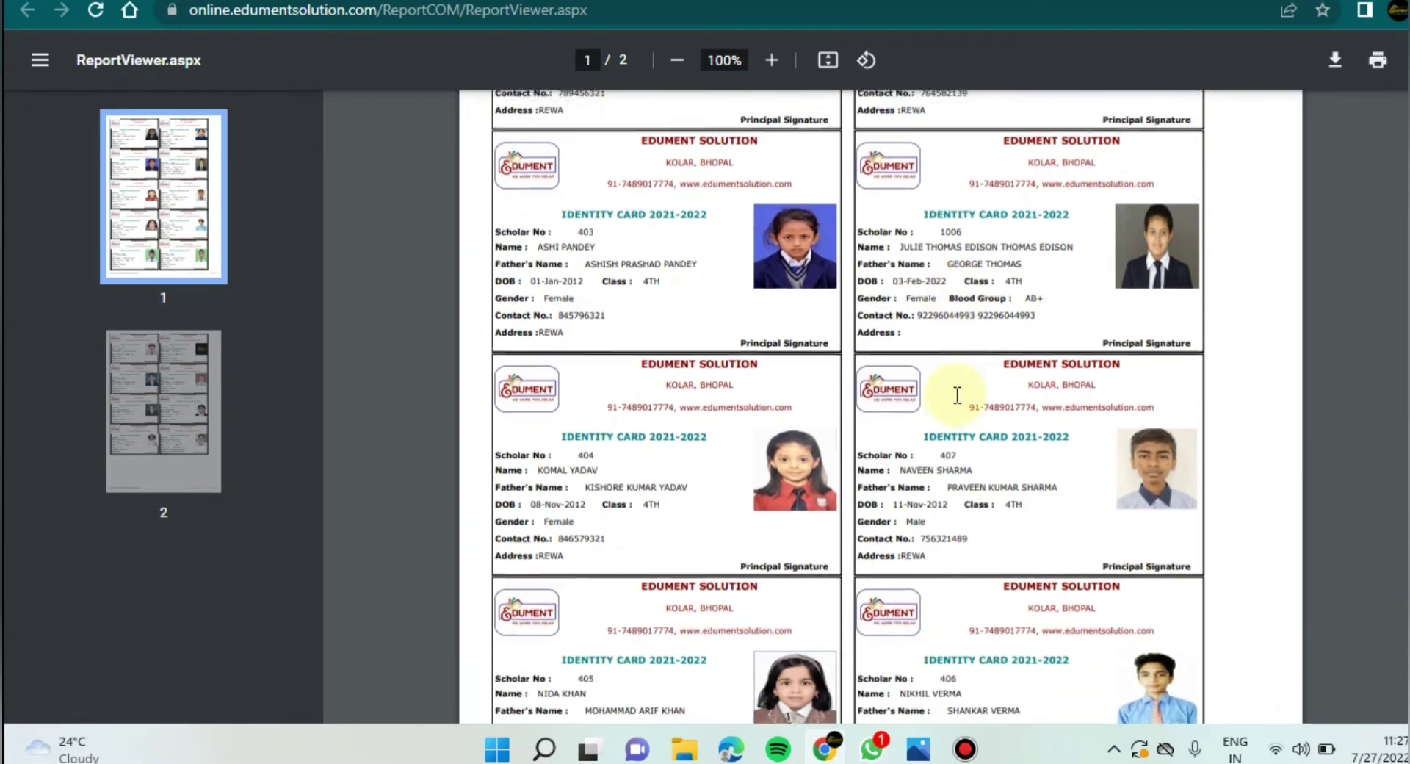
pyautogui.scroll(-15, 955, 395)
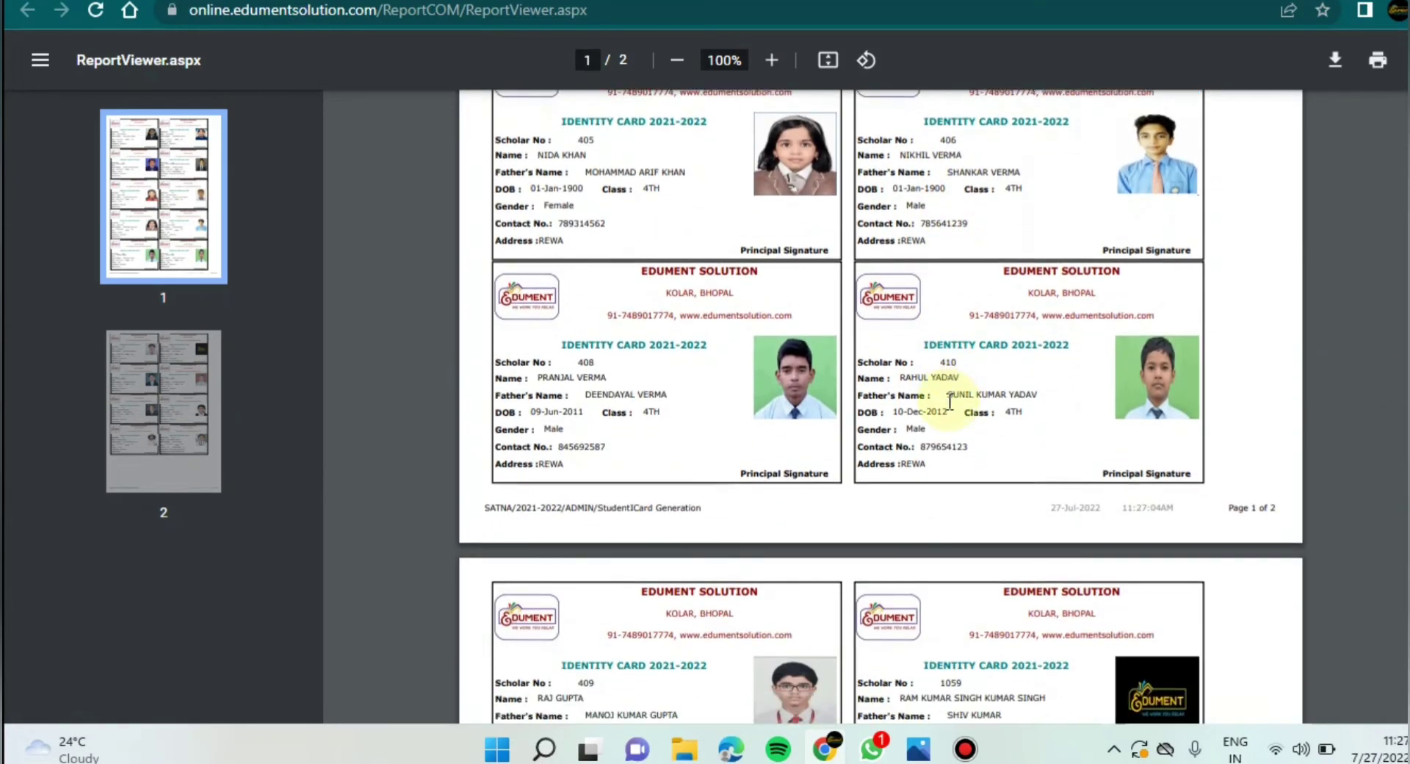
pyautogui.scroll(-8, 943, 409)
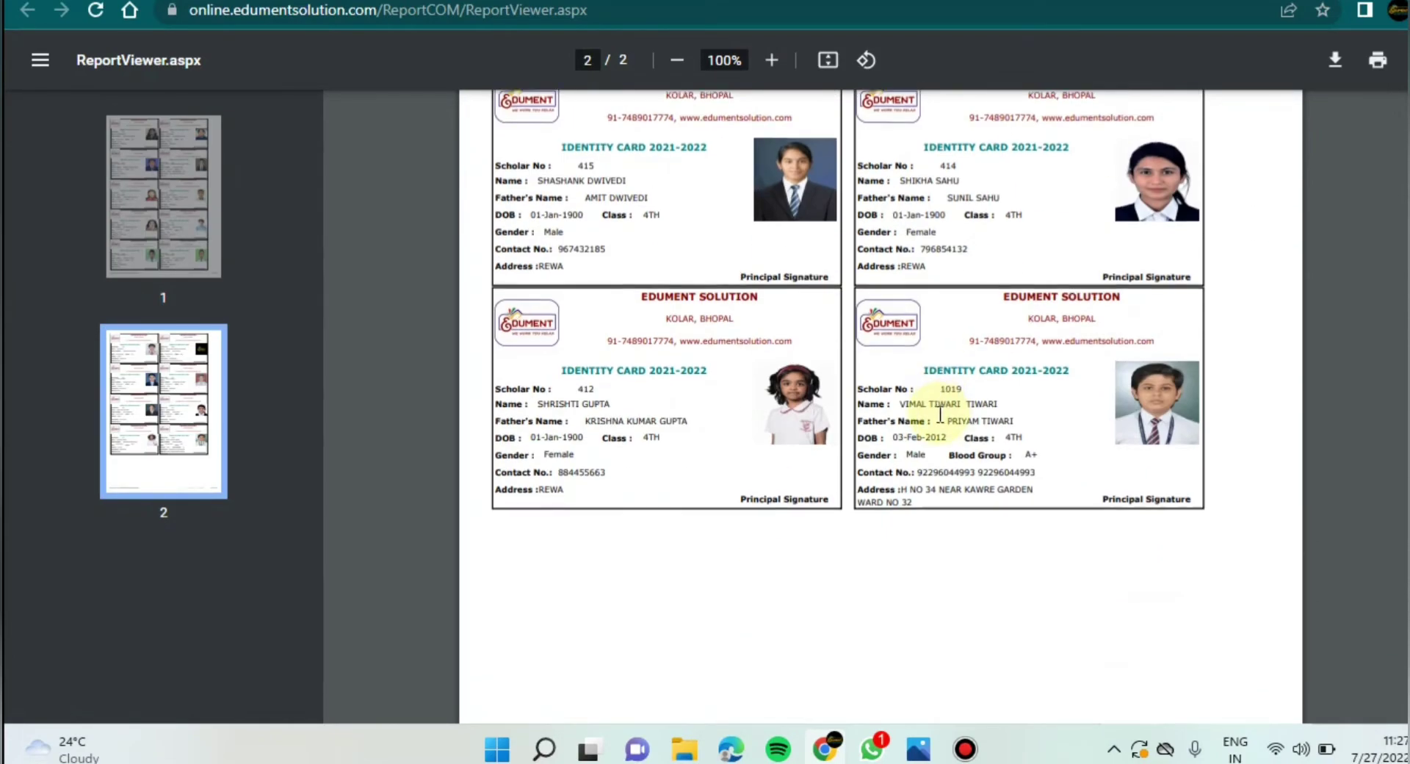
pyautogui.scroll(15, 941, 424)
pyautogui.scroll(12, 941, 423)
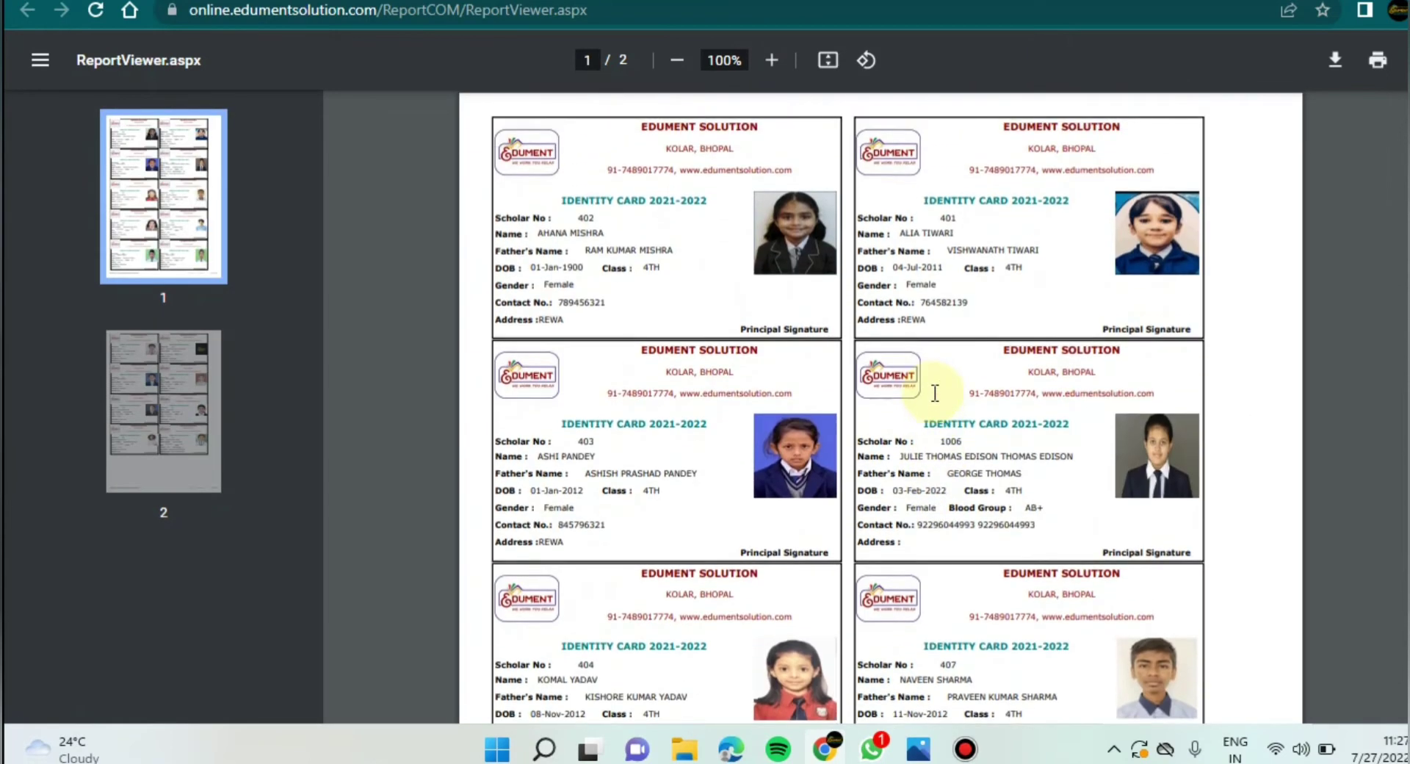
# Step: Zoom the card preview in to 250% and back out, then close the PDF
pyautogui.click(772, 68)
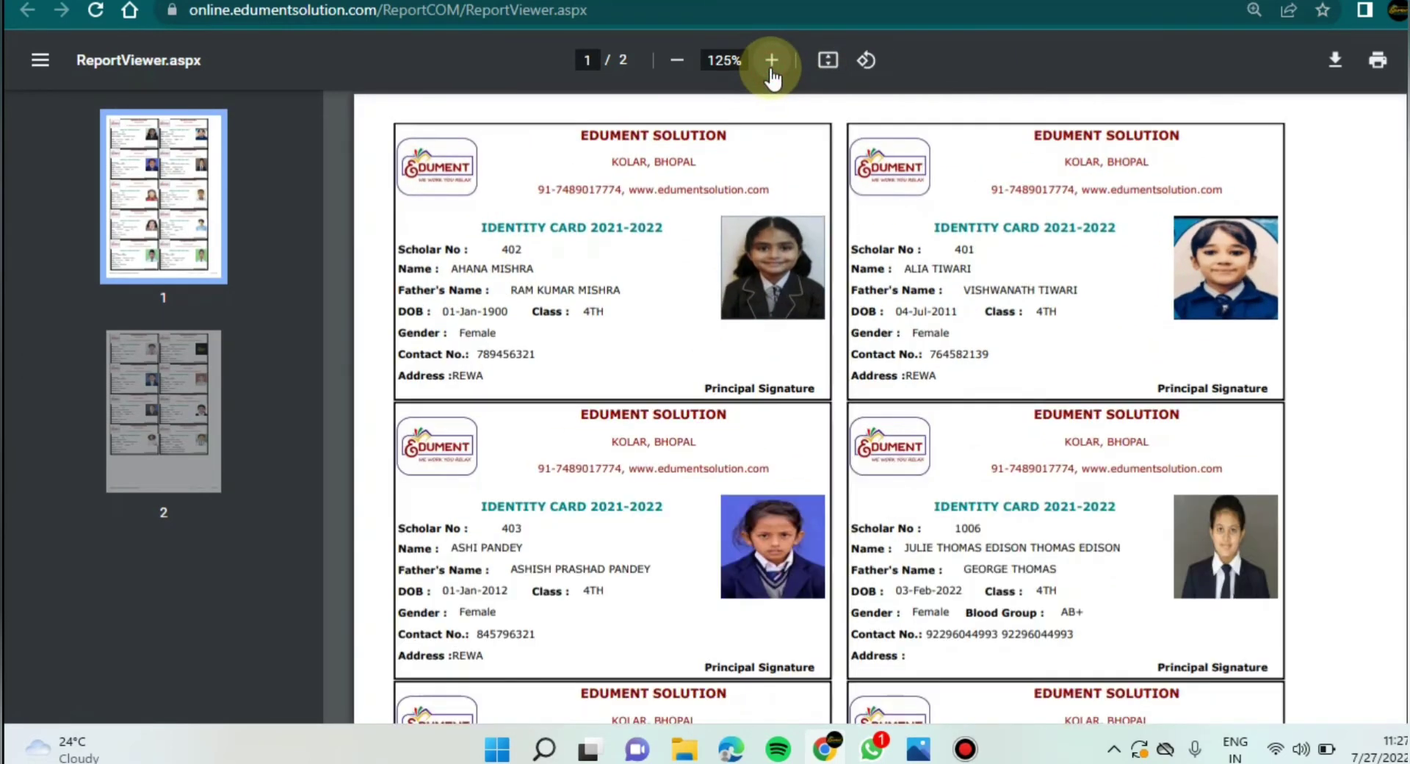
pyautogui.click(772, 67)
pyautogui.click(772, 68)
pyautogui.click(772, 68)
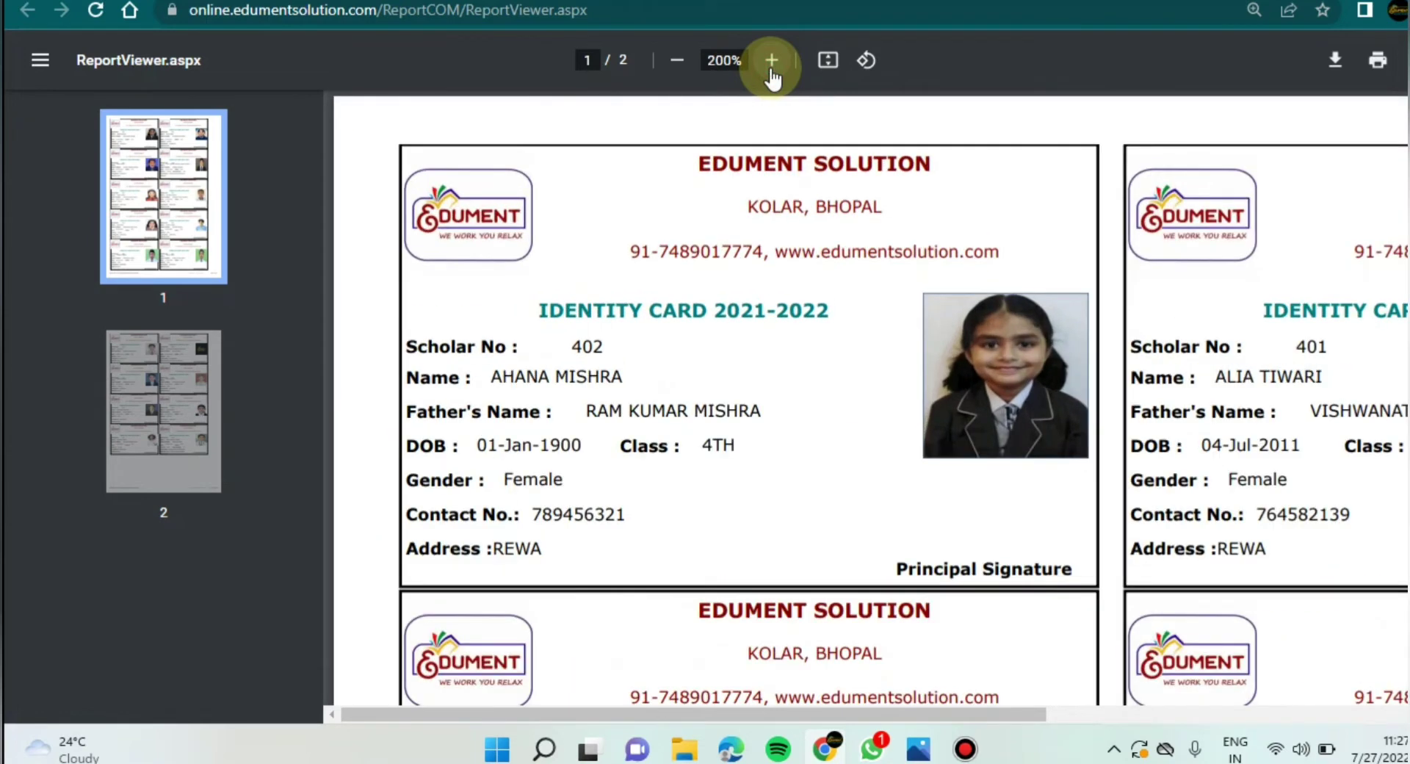
pyautogui.click(772, 67)
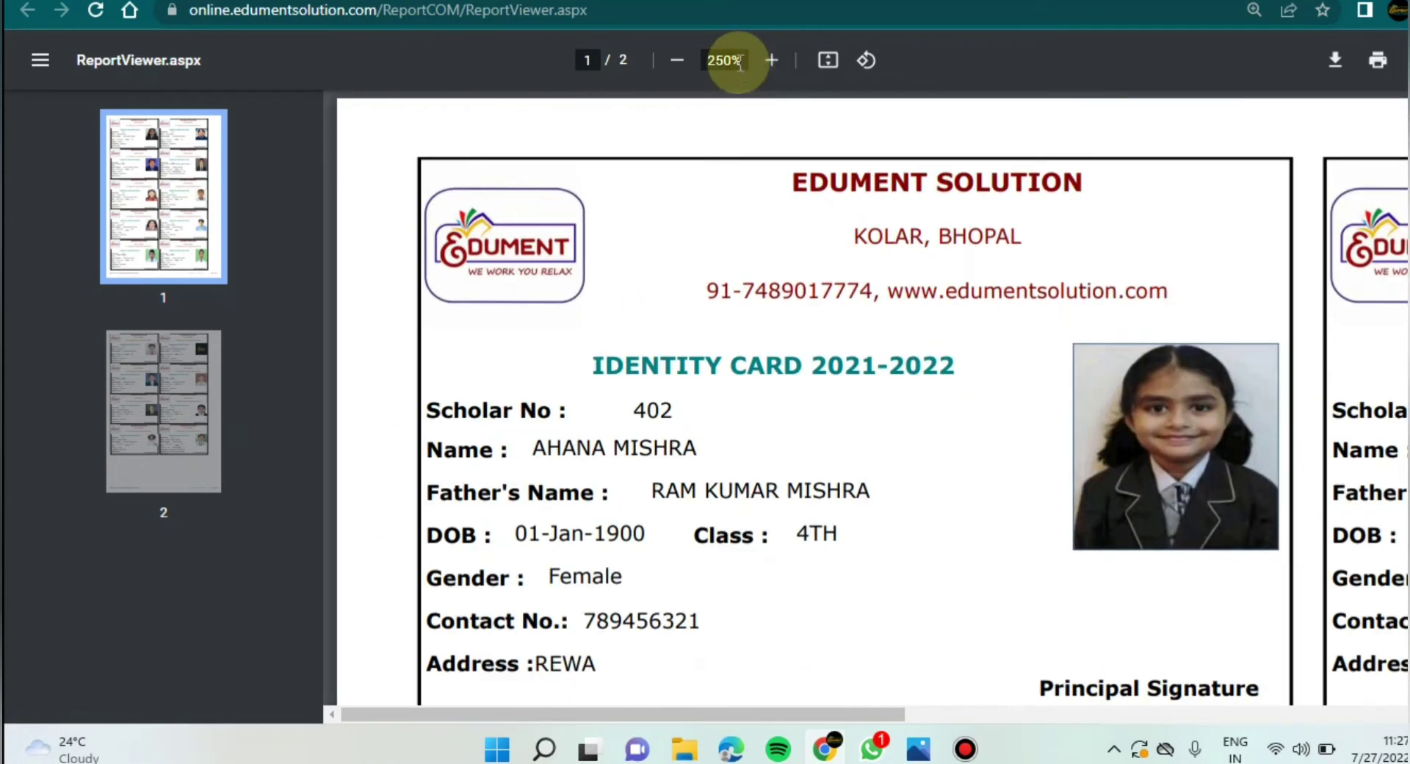
pyautogui.click(682, 67)
pyautogui.click(684, 68)
pyautogui.click(682, 68)
pyautogui.click(681, 67)
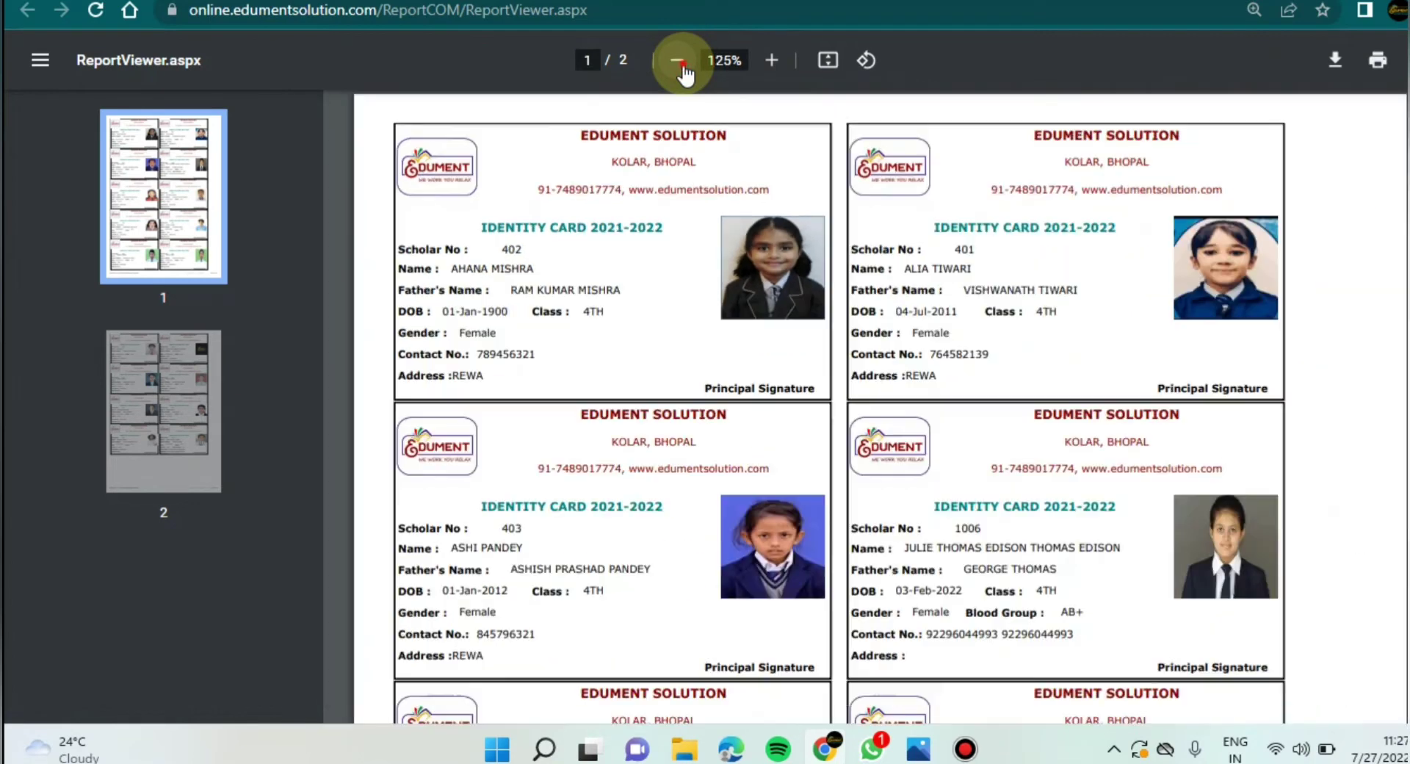
pyautogui.click(682, 68)
pyautogui.click(682, 68)
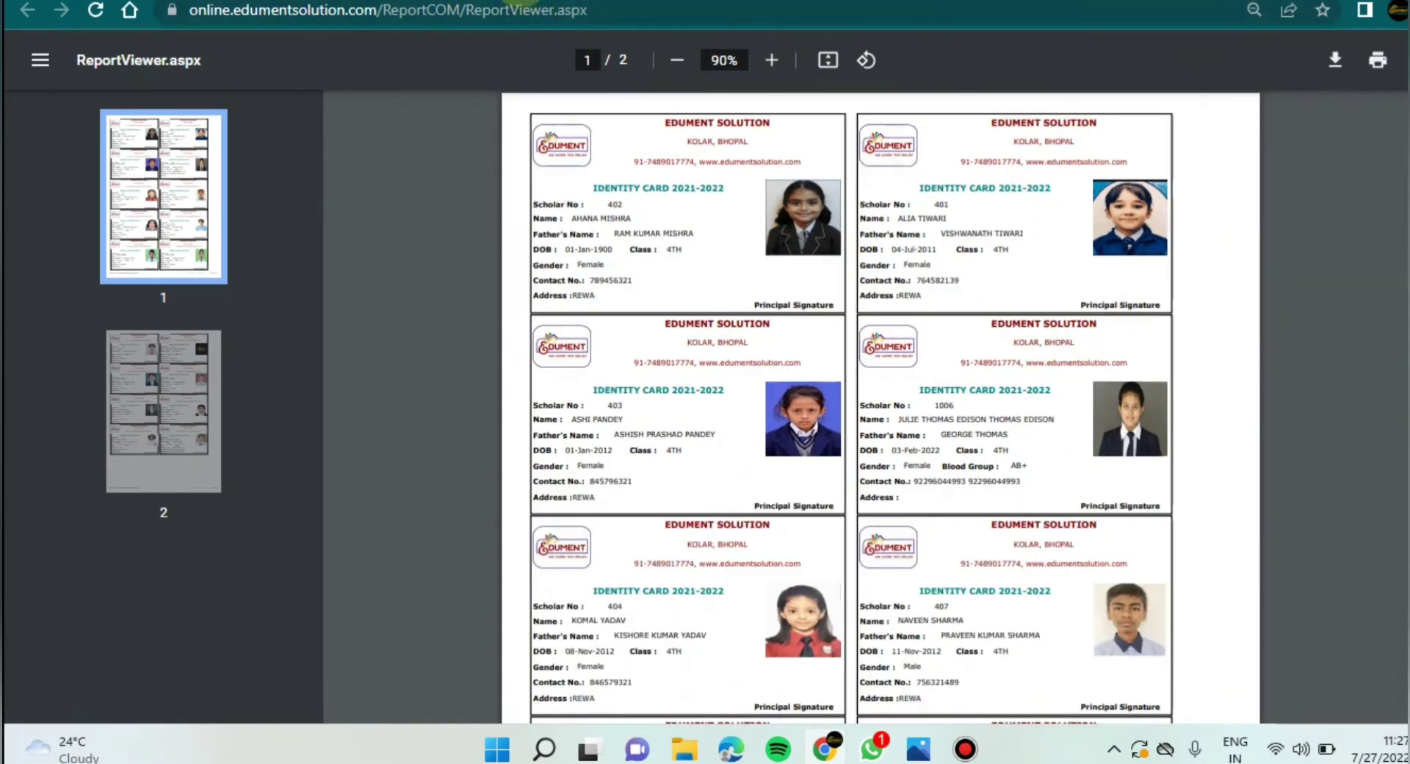
pyautogui.hotkey('ctrl', 'w')
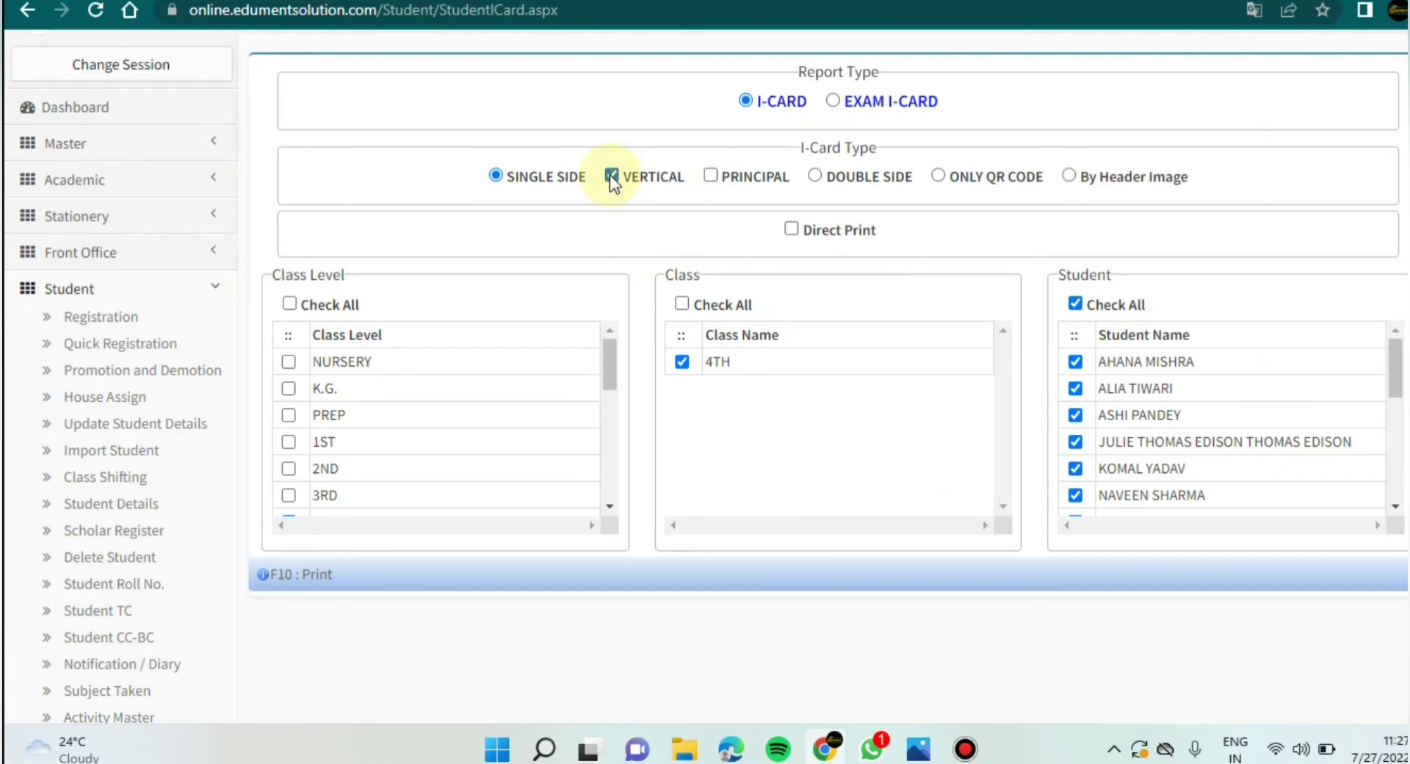
# Step: Preview the vertical I-cards at 125% zoom, then switch the card type to DOUBLE SIDE
pyautogui.click(324, 584)
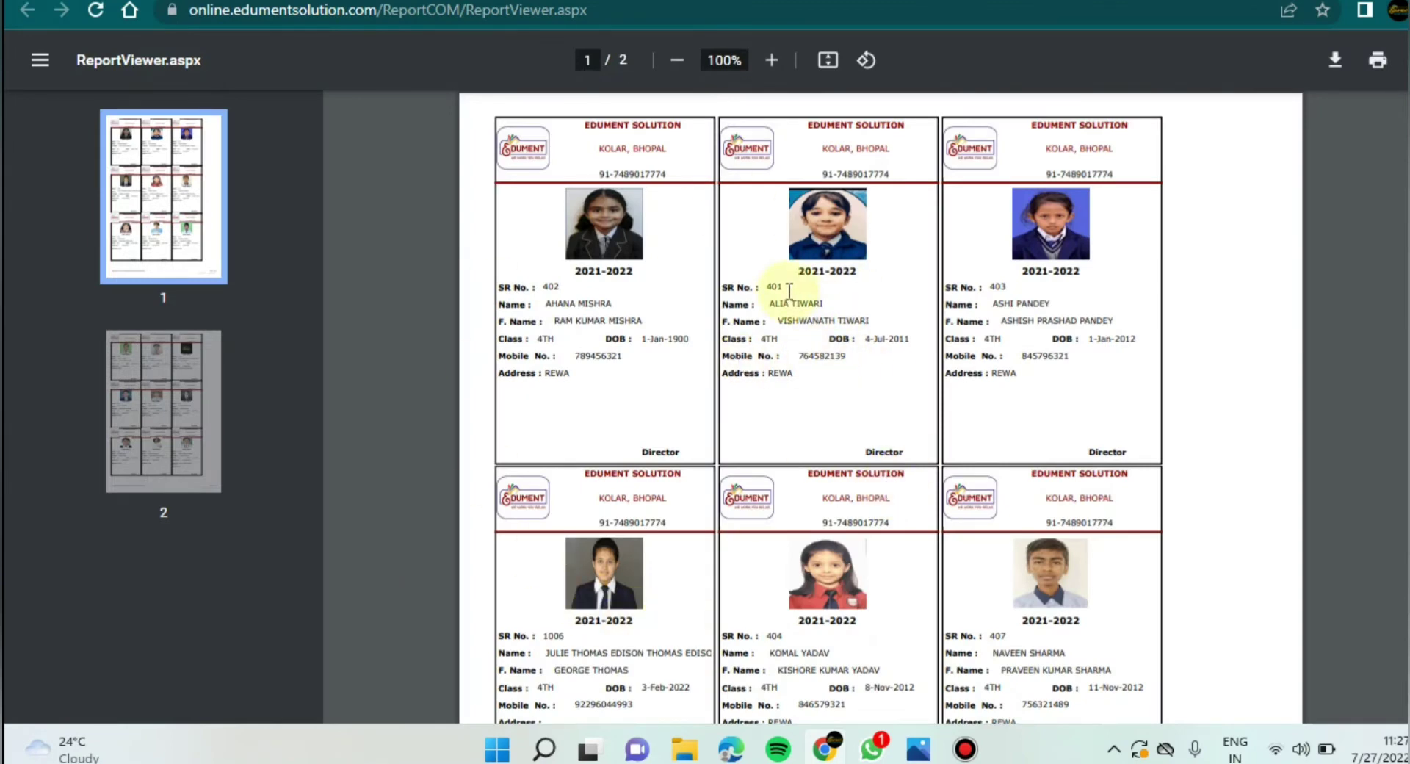
pyautogui.click(773, 62)
pyautogui.click(773, 63)
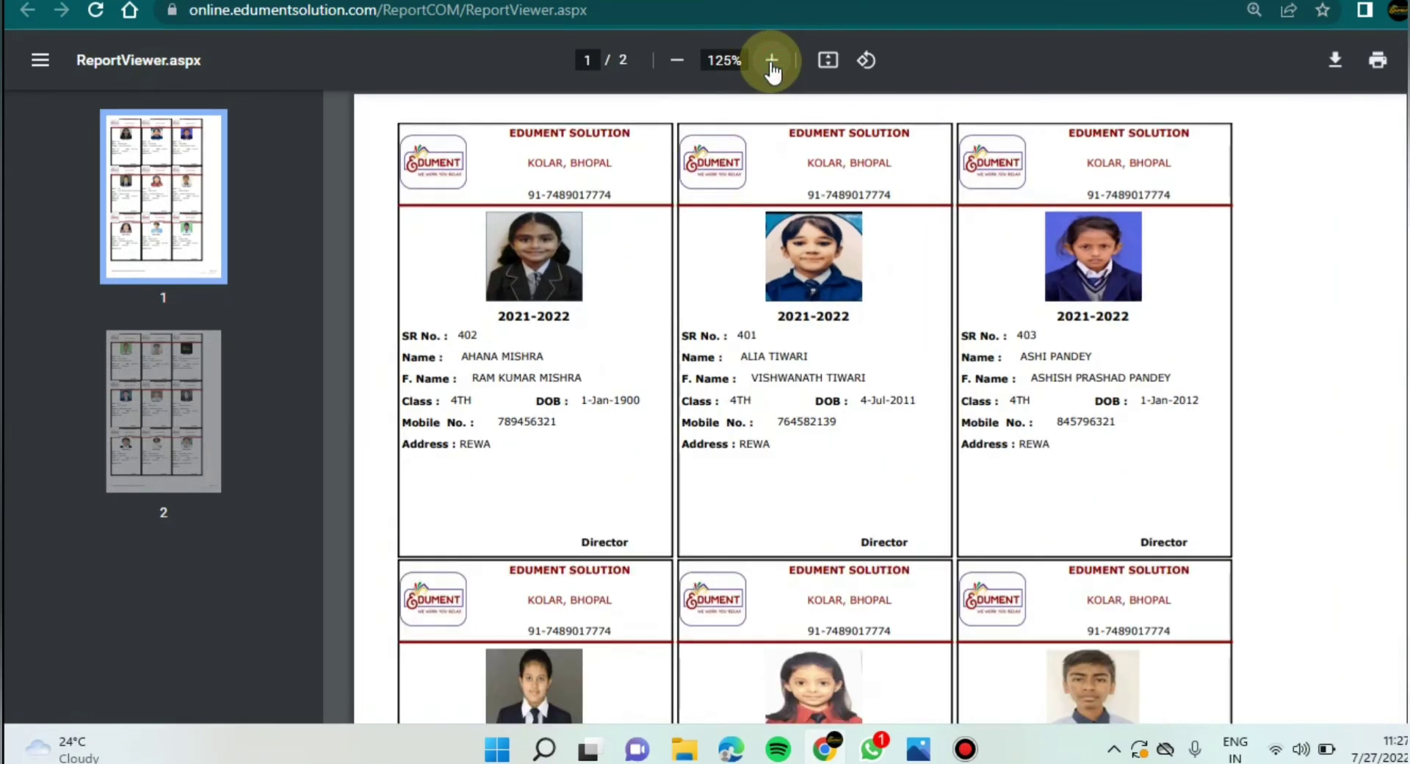
pyautogui.click(508, 2)
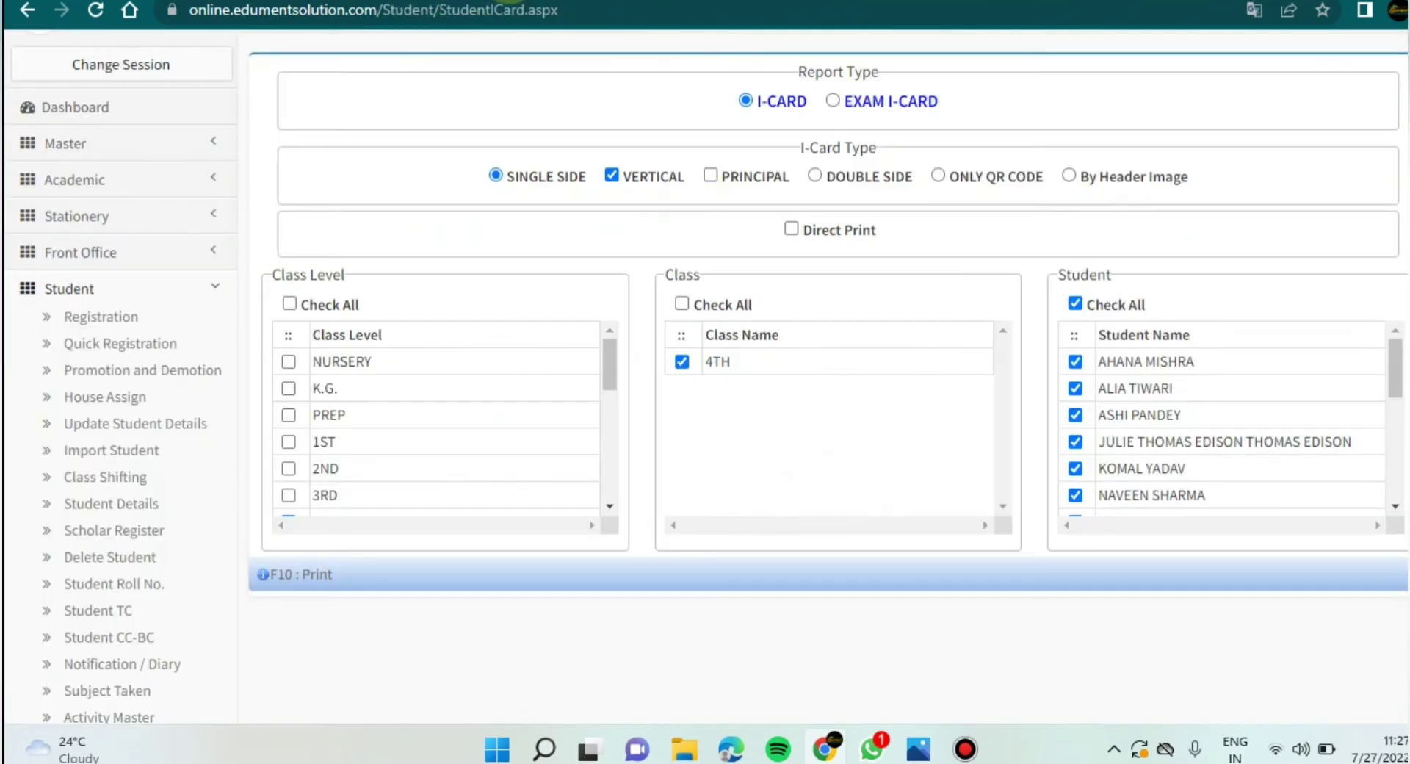
pyautogui.click(807, 183)
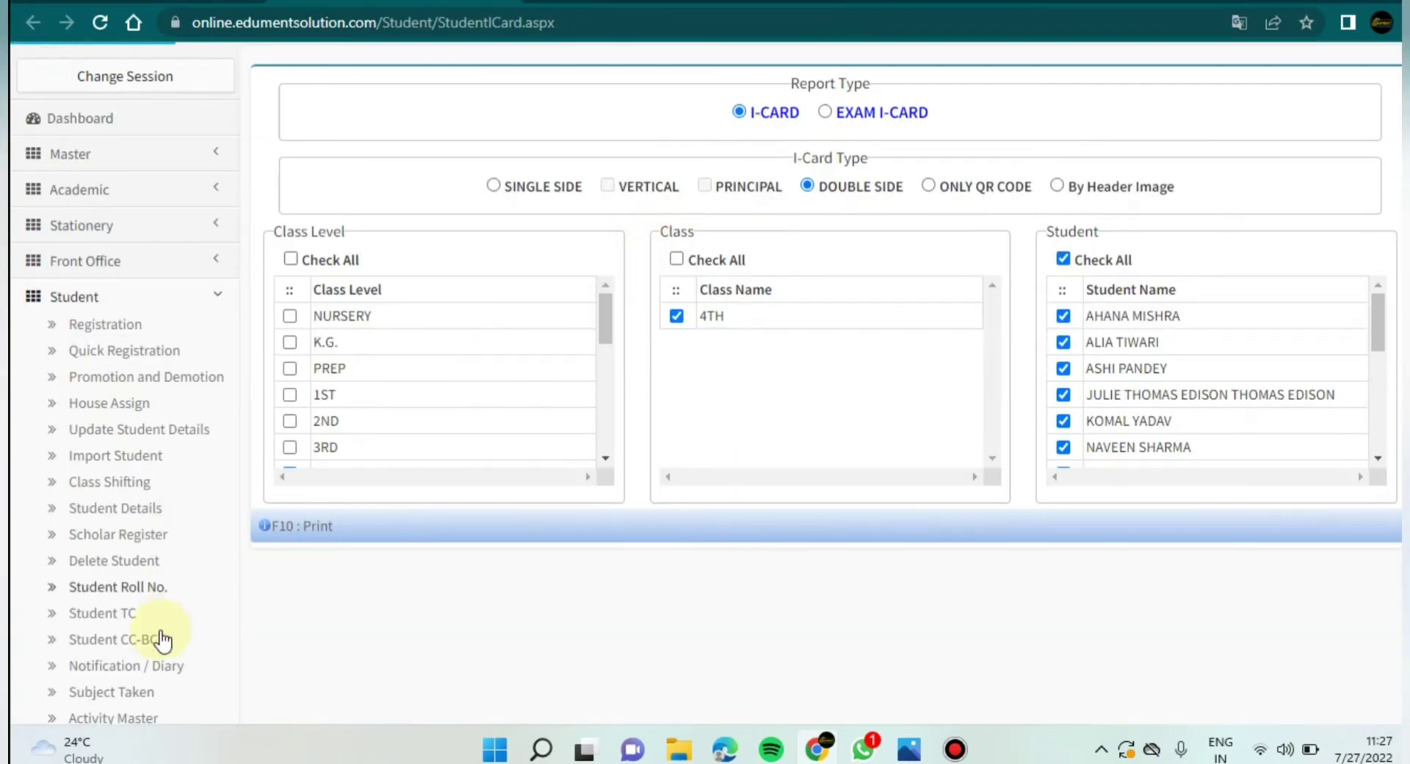
# Step: Print the double-side I-cards, view the PDF at 150%, and return to the form
pyautogui.click(301, 534)
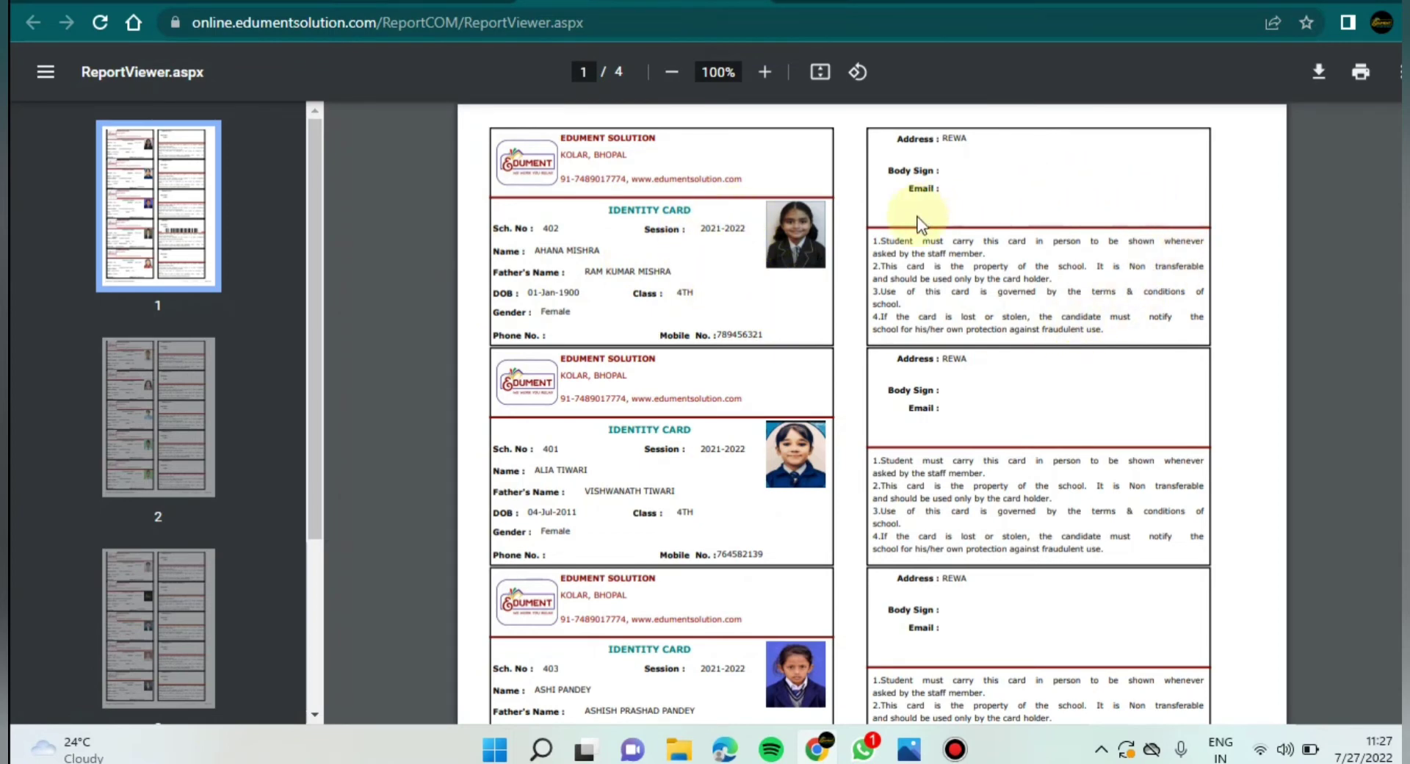
pyautogui.click(763, 72)
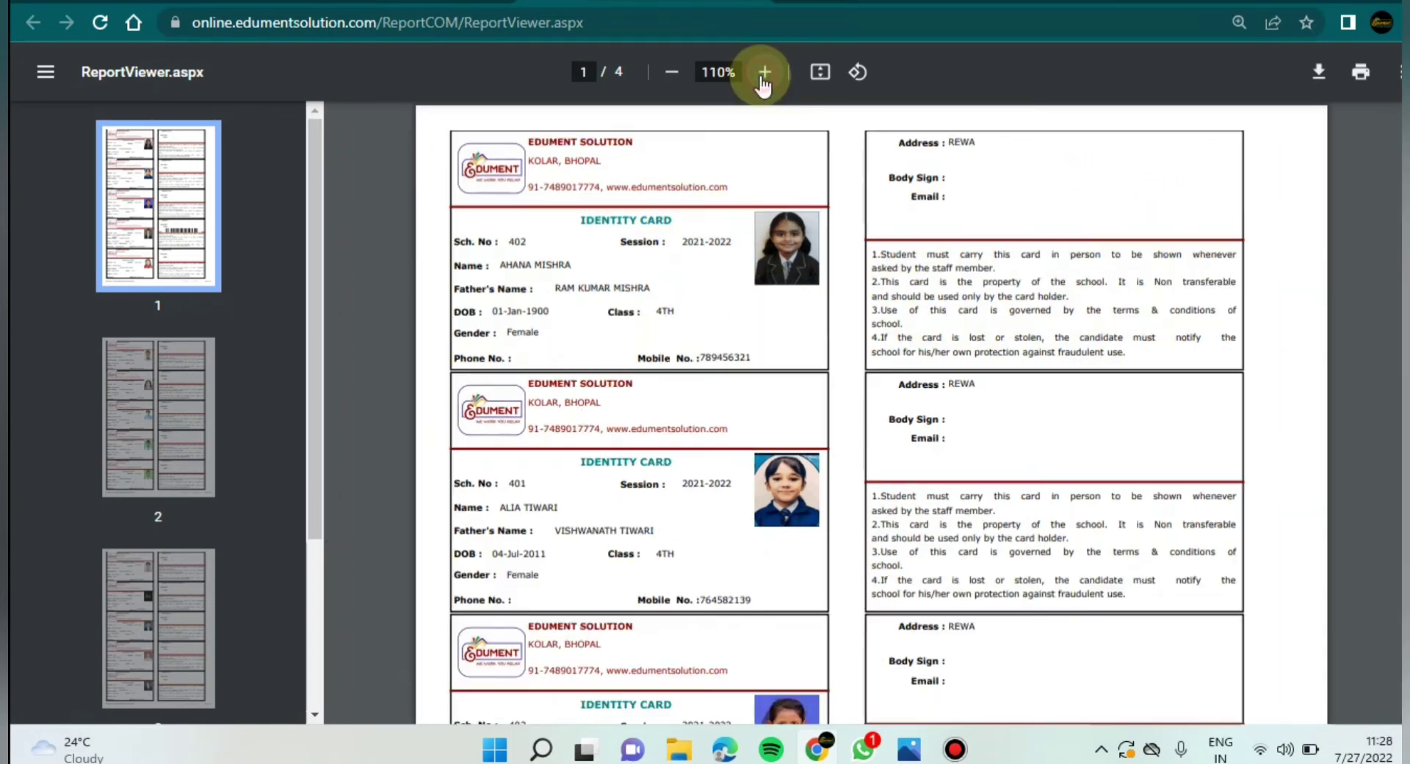
pyautogui.click(763, 72)
pyautogui.click(763, 72)
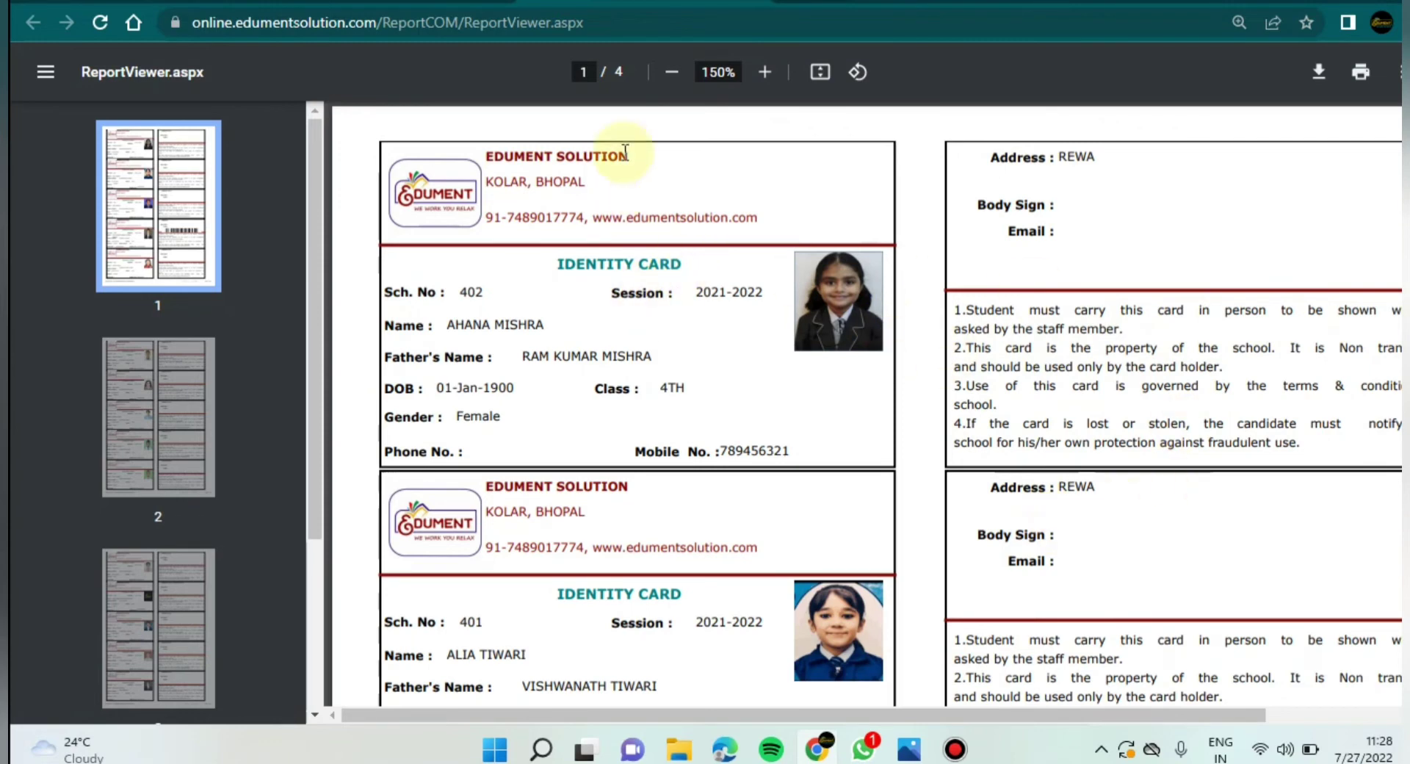
pyautogui.click(757, 3)
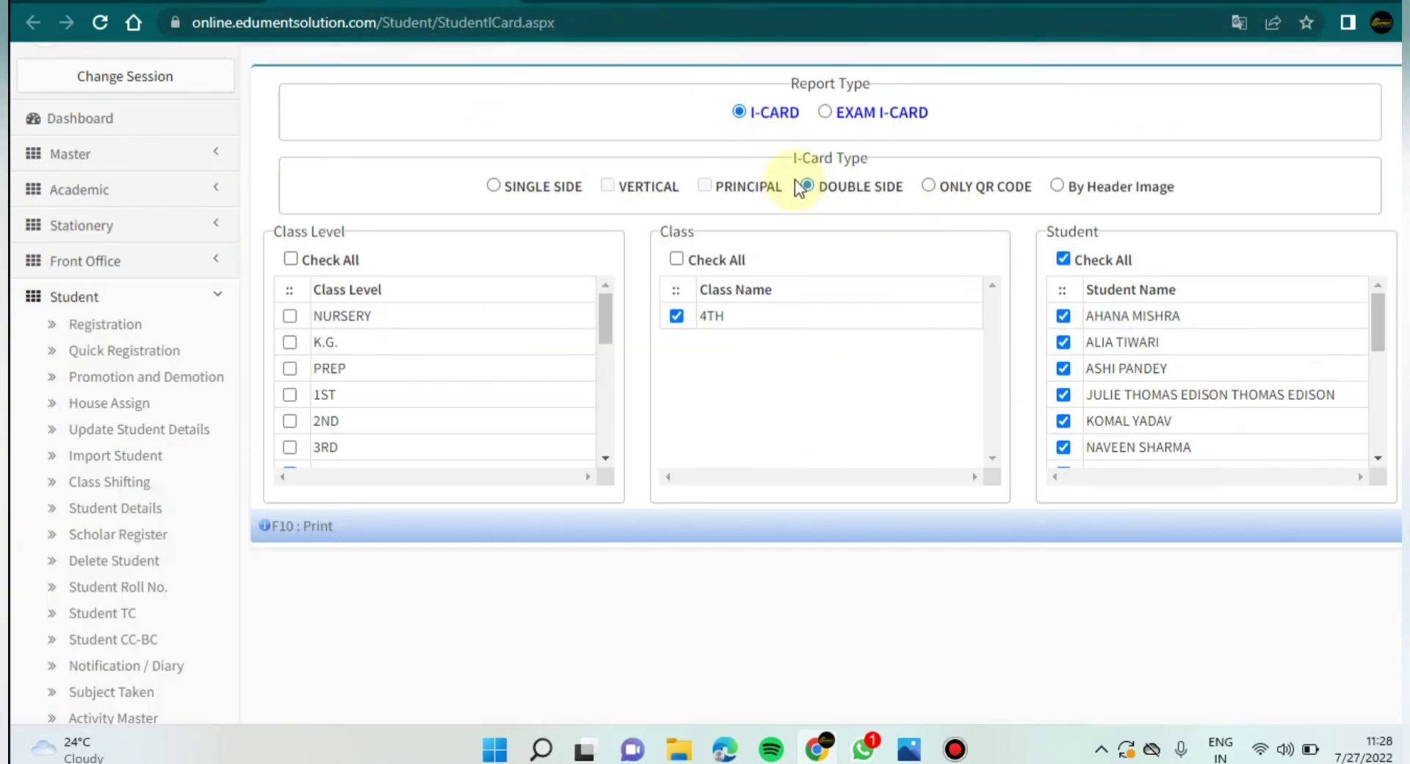
# Step: Select ONLY QR CODE, print the QR cards PDF with F10, and return to the form
pyautogui.click(928, 187)
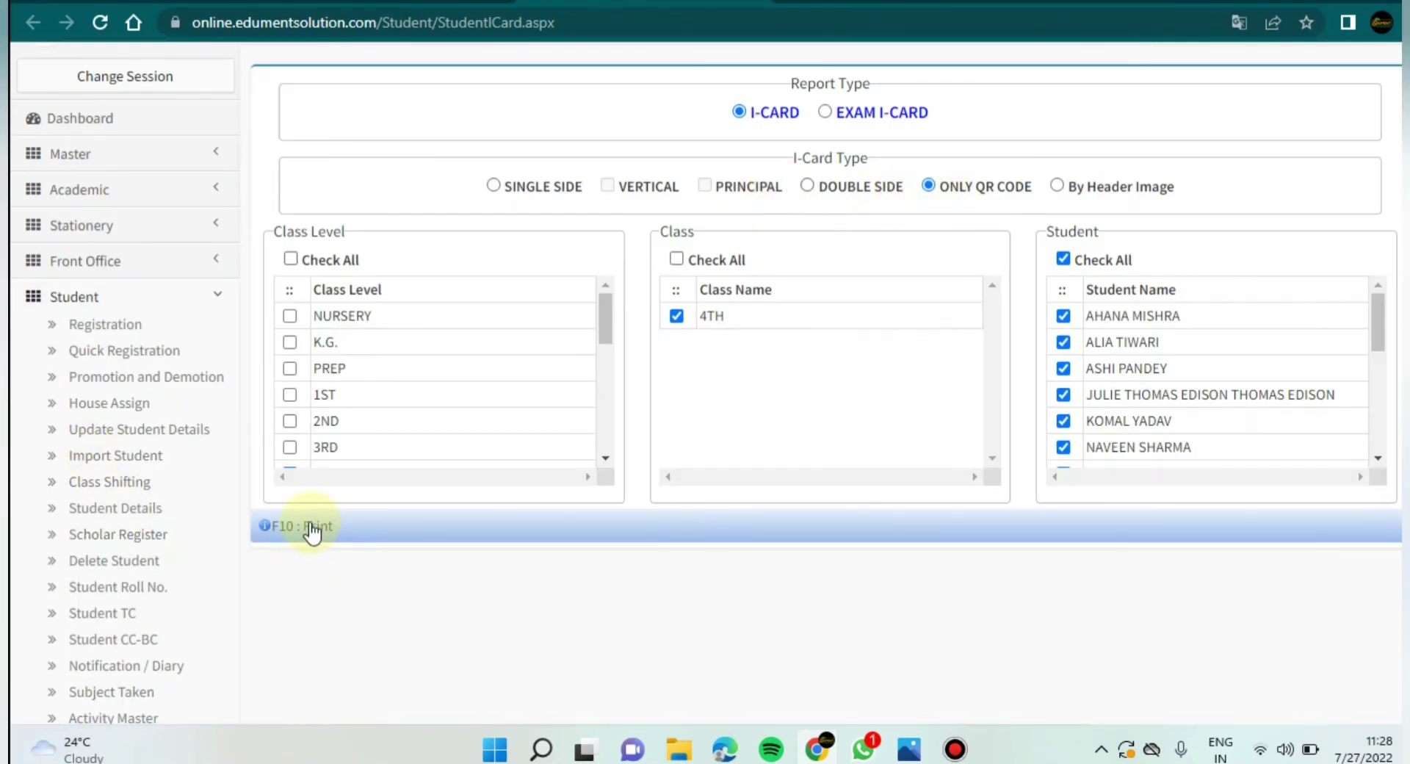
pyautogui.press('F10')
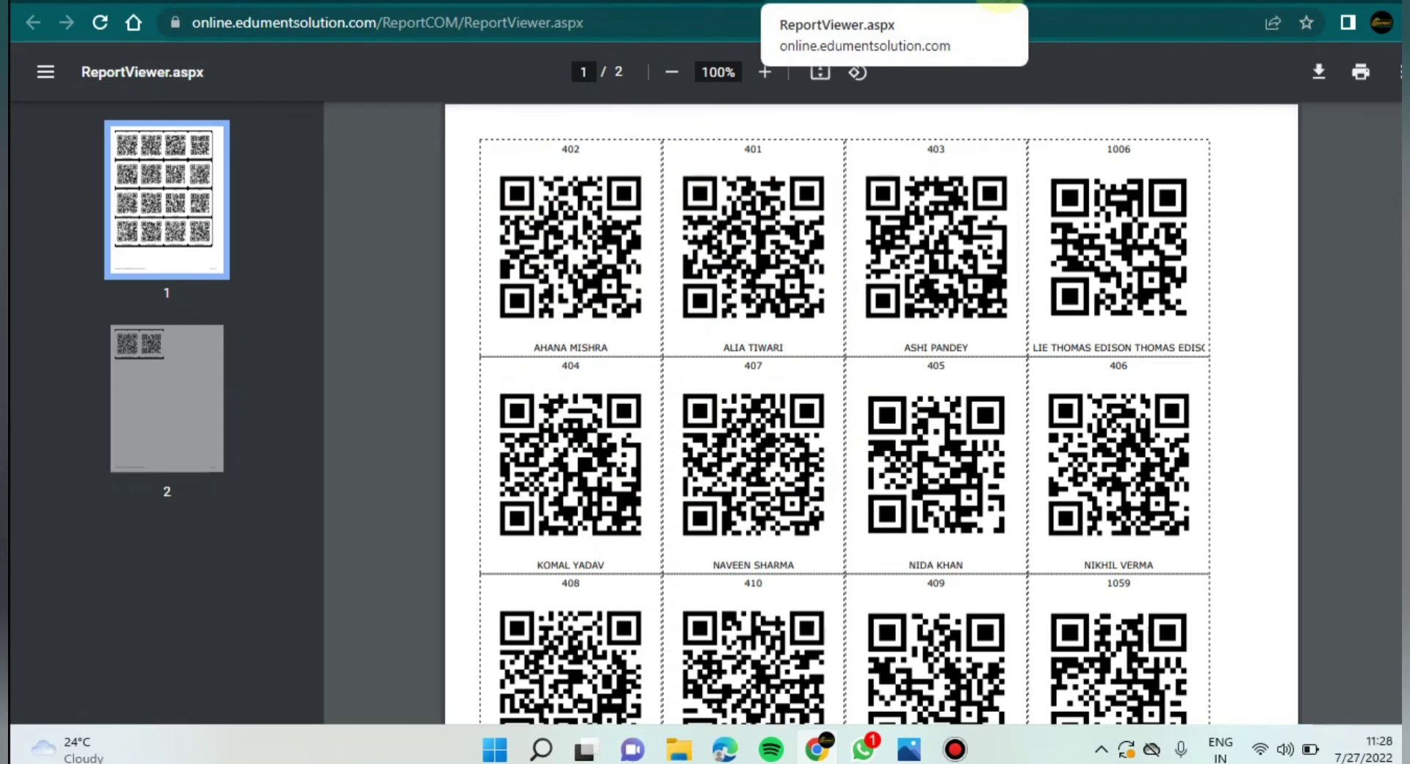
pyautogui.click(808, 3)
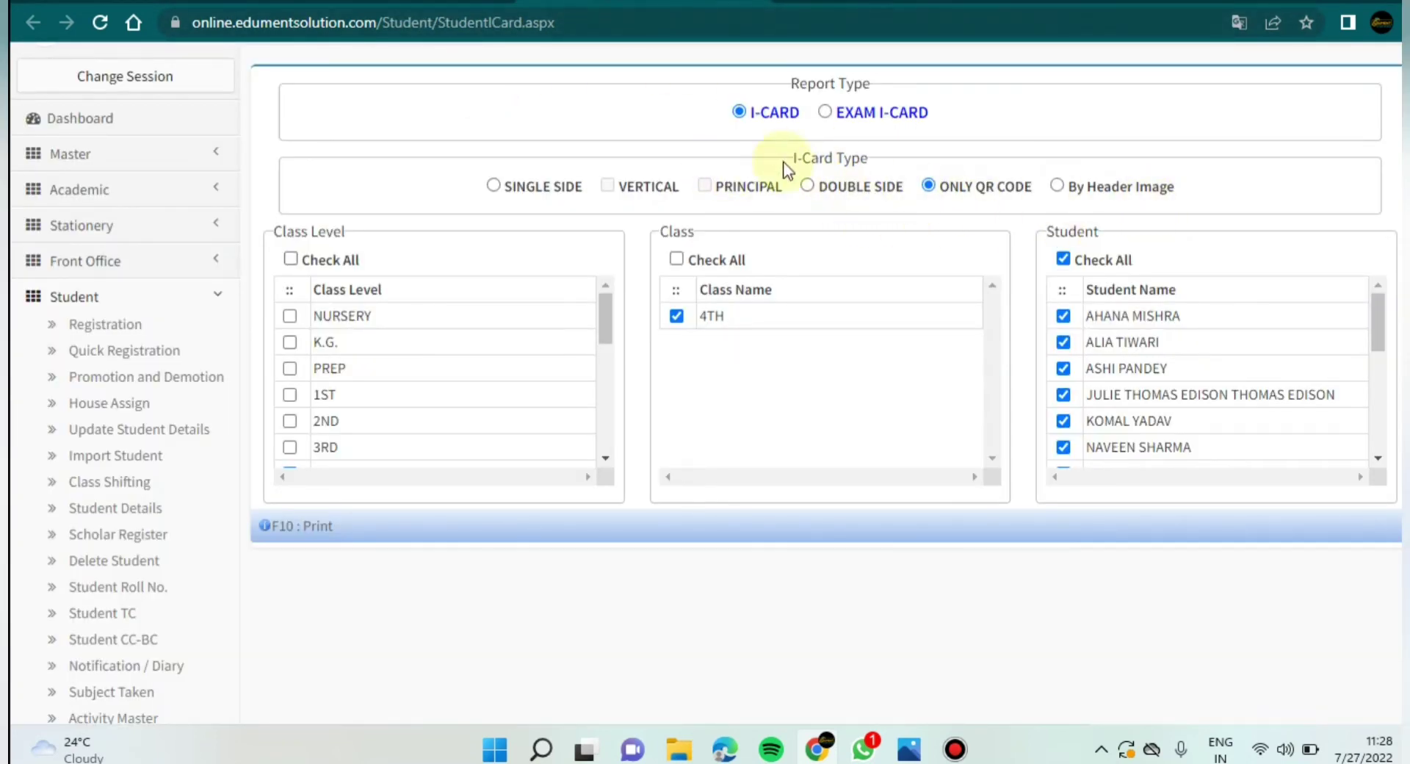
# Step: Choose the By Header Image layout, print the header-image ID cards, and scroll the PDF
pyautogui.click(1057, 186)
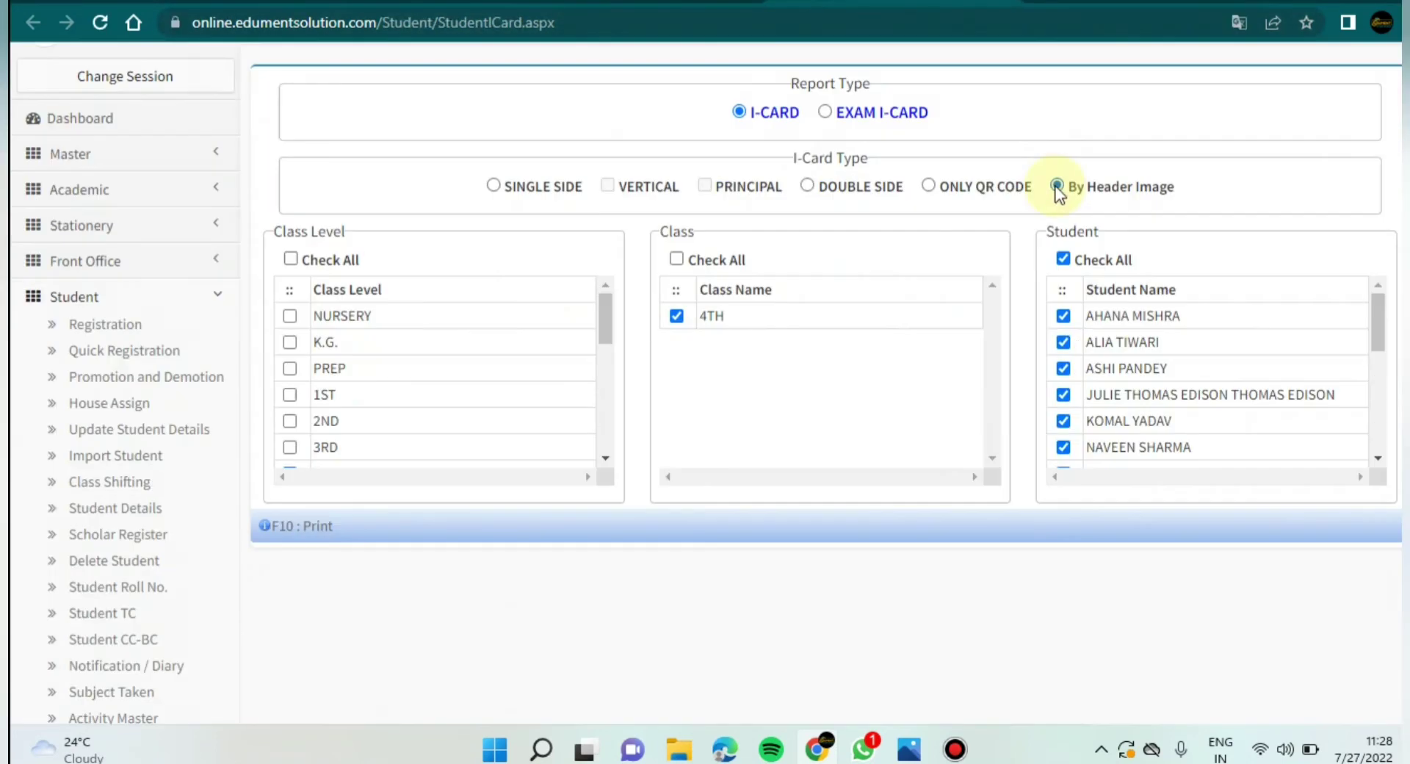
pyautogui.click(300, 538)
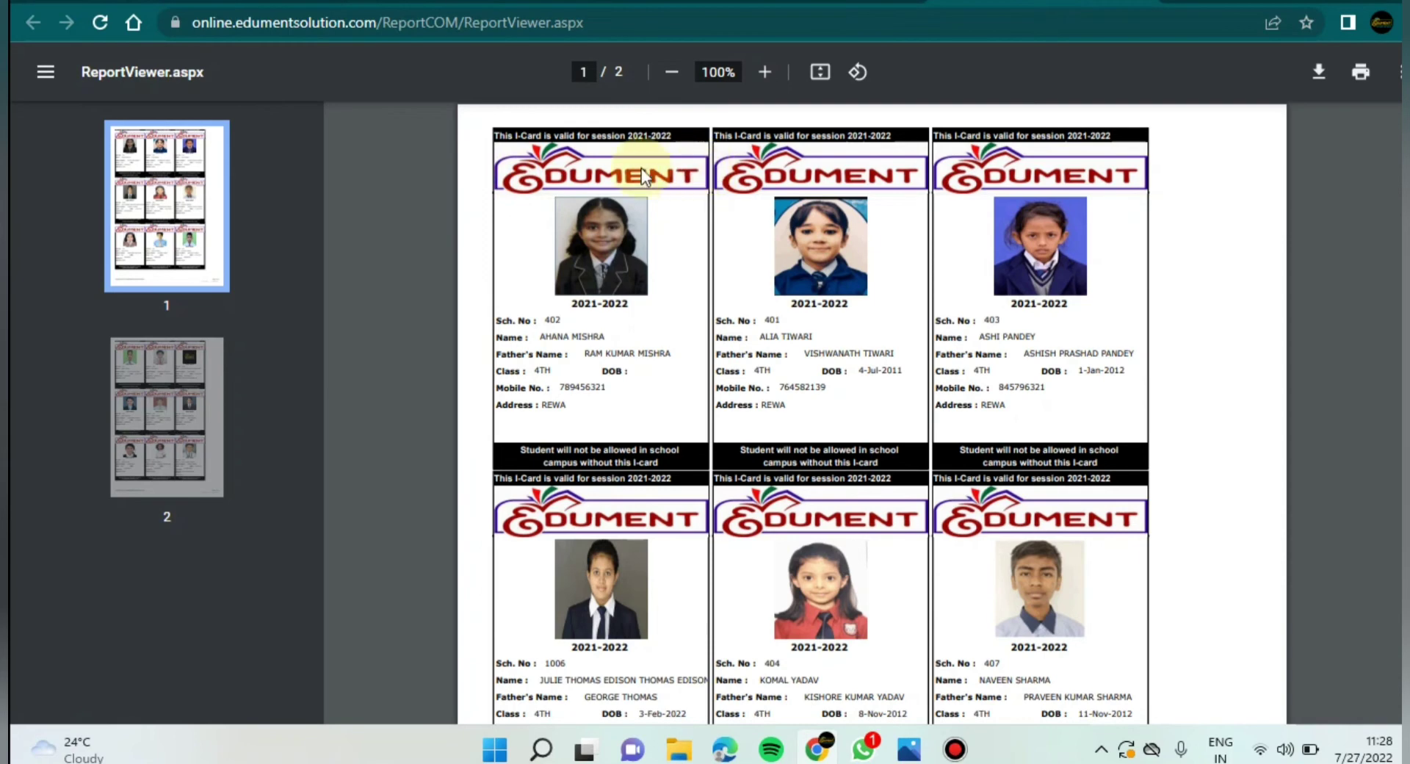
pyautogui.scroll(-5, 680, 403)
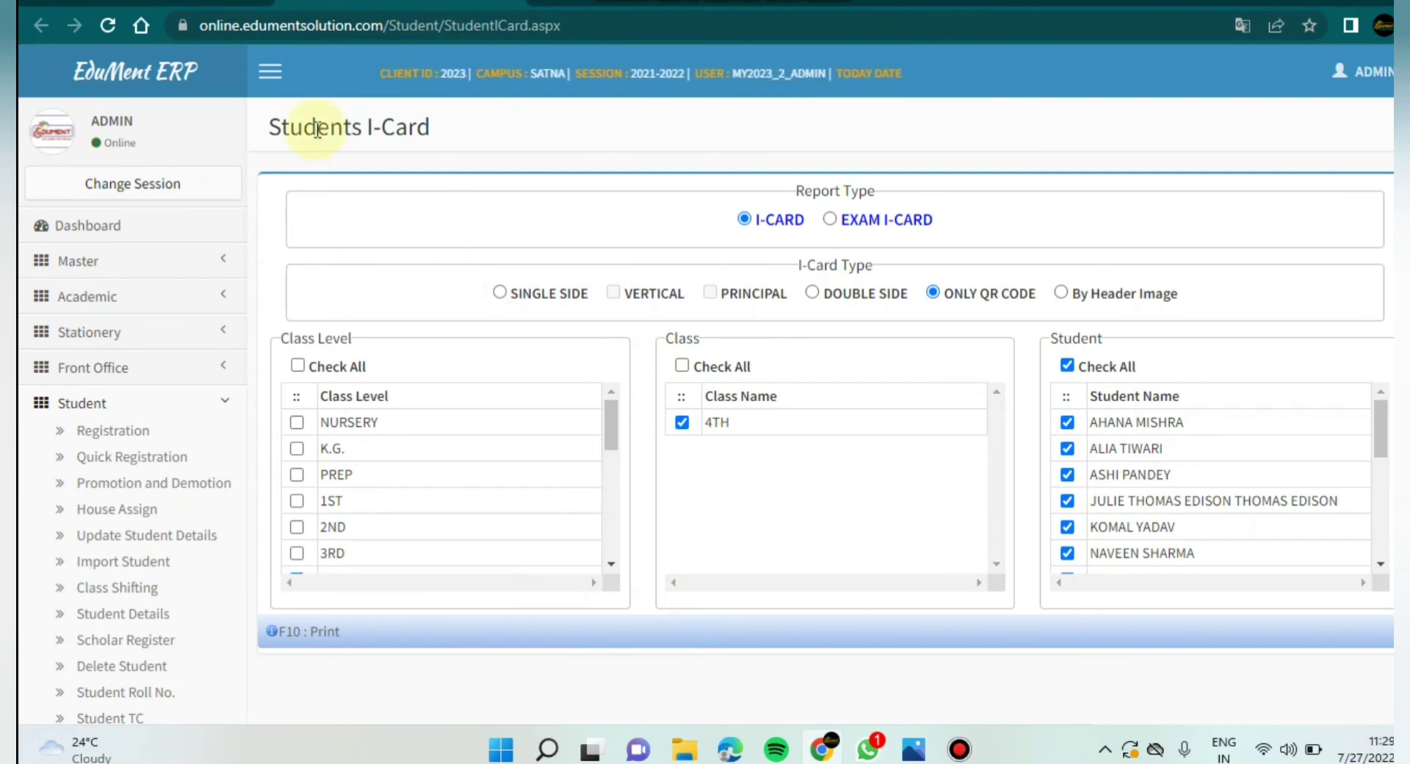
# Step: Switch to EXAM I-CARD with photo, pick HALF YEARLY EXAM, and print the admission cards
pyautogui.click(830, 218)
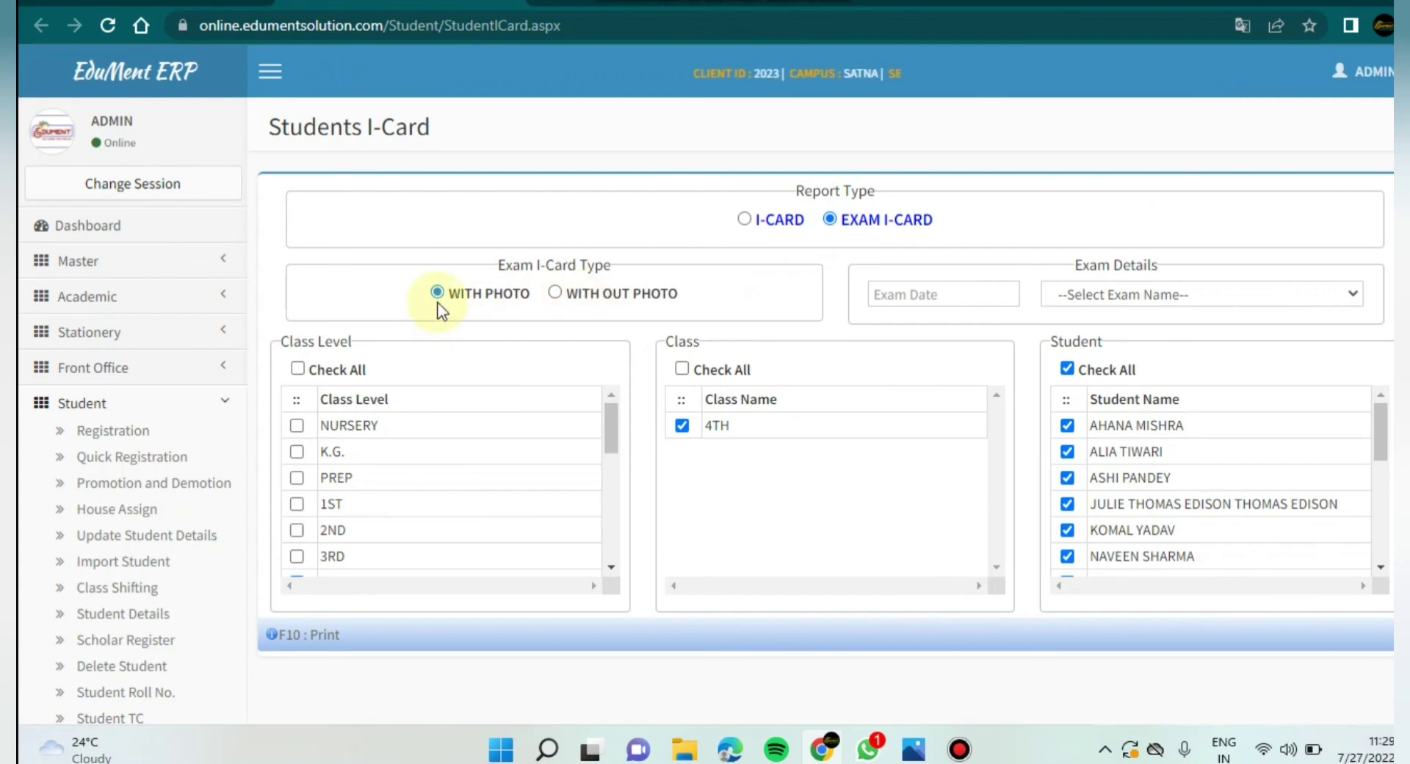
pyautogui.click(316, 642)
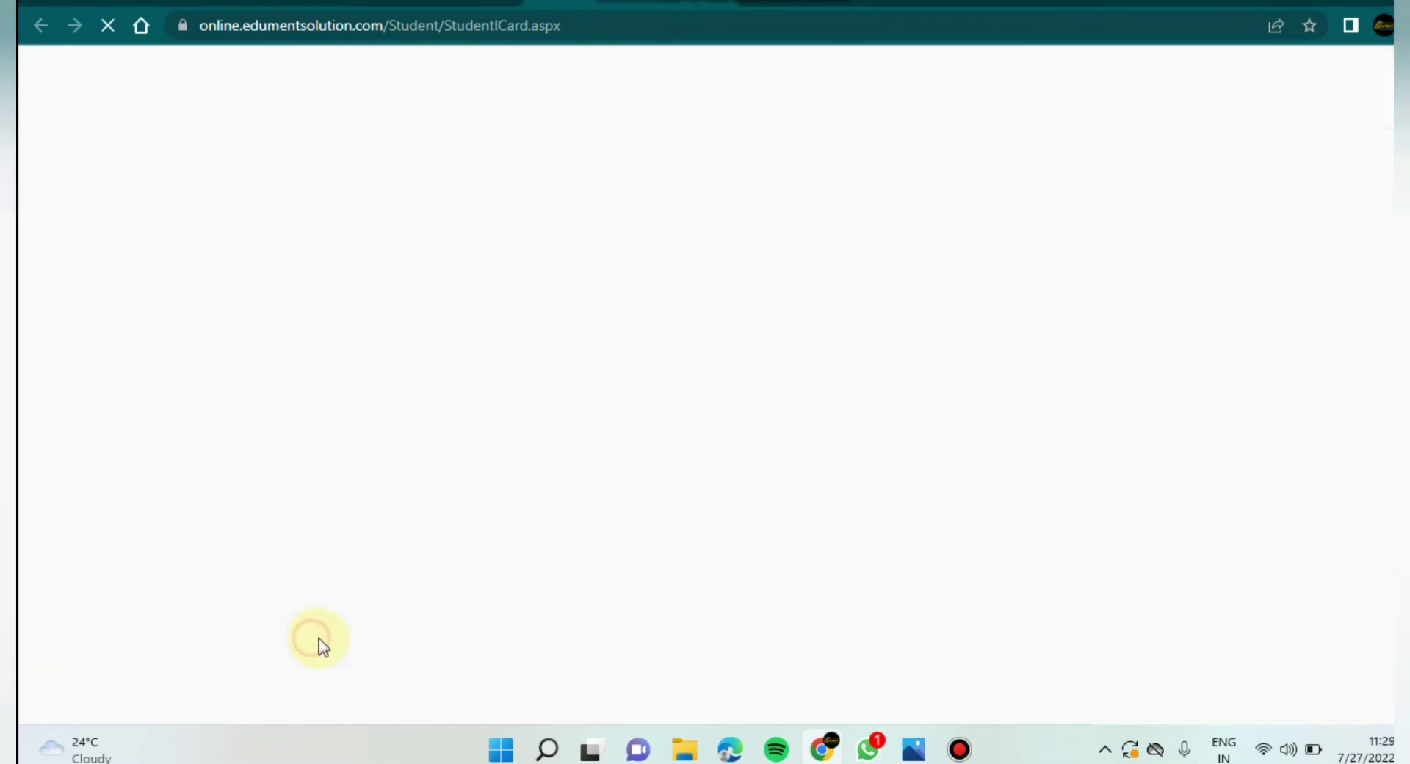
pyautogui.scroll(2, 470, 522)
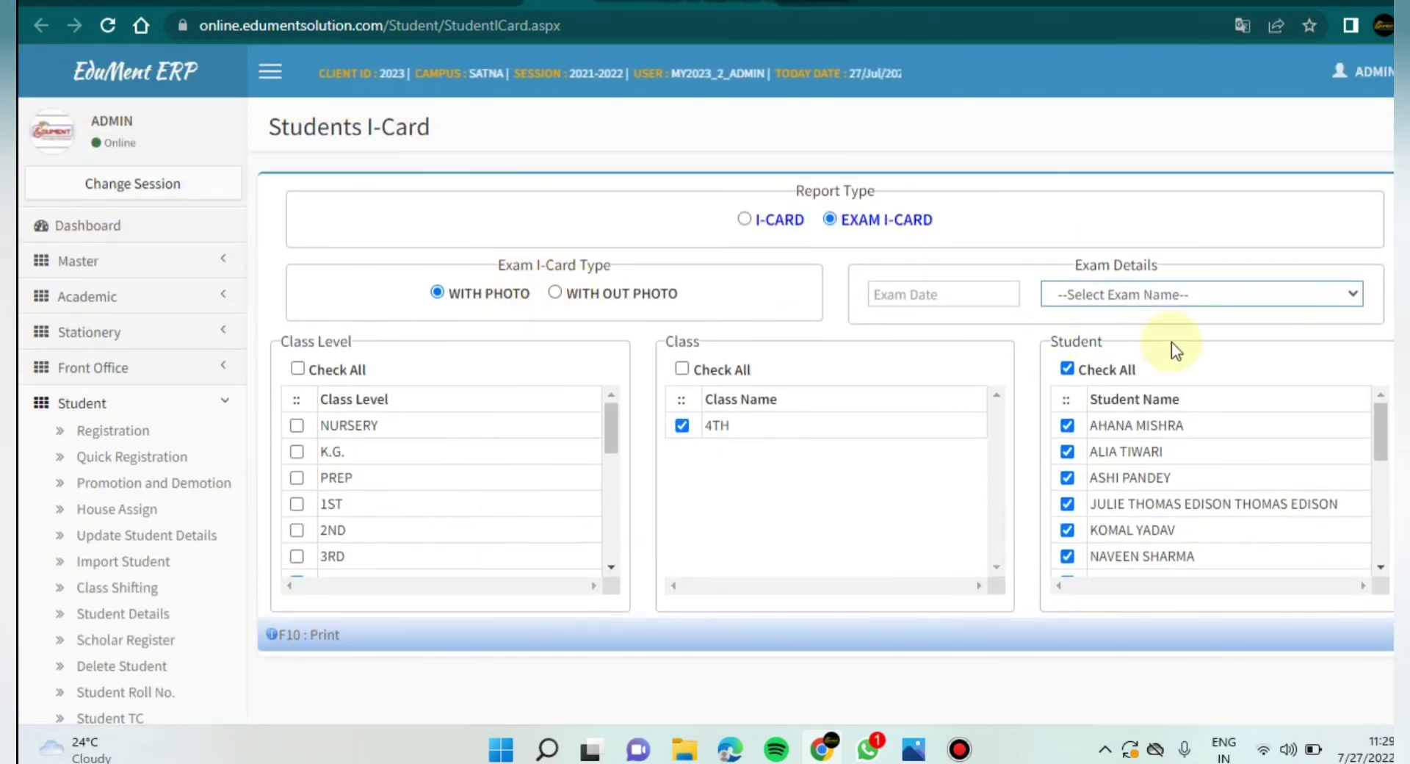
pyautogui.click(1133, 297)
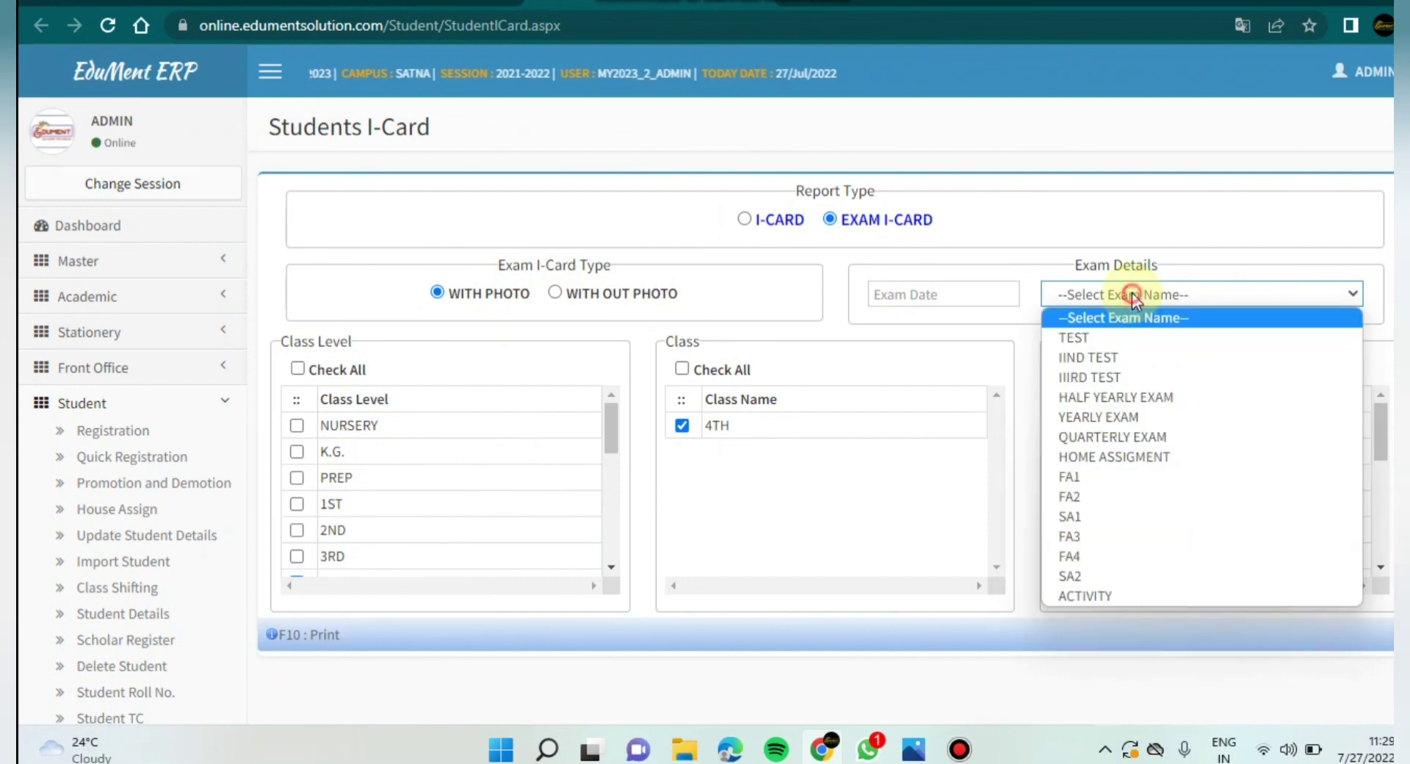
pyautogui.click(1113, 405)
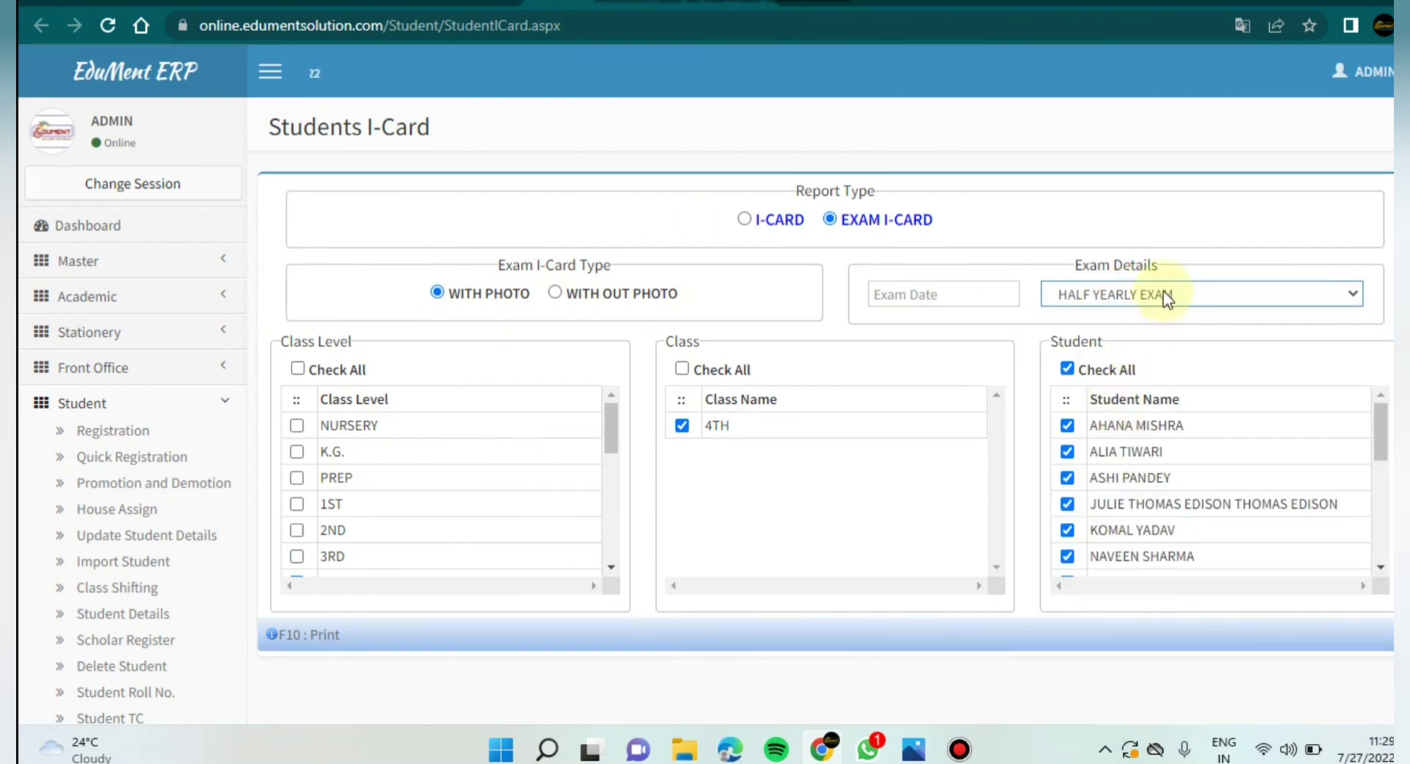
pyautogui.click(293, 637)
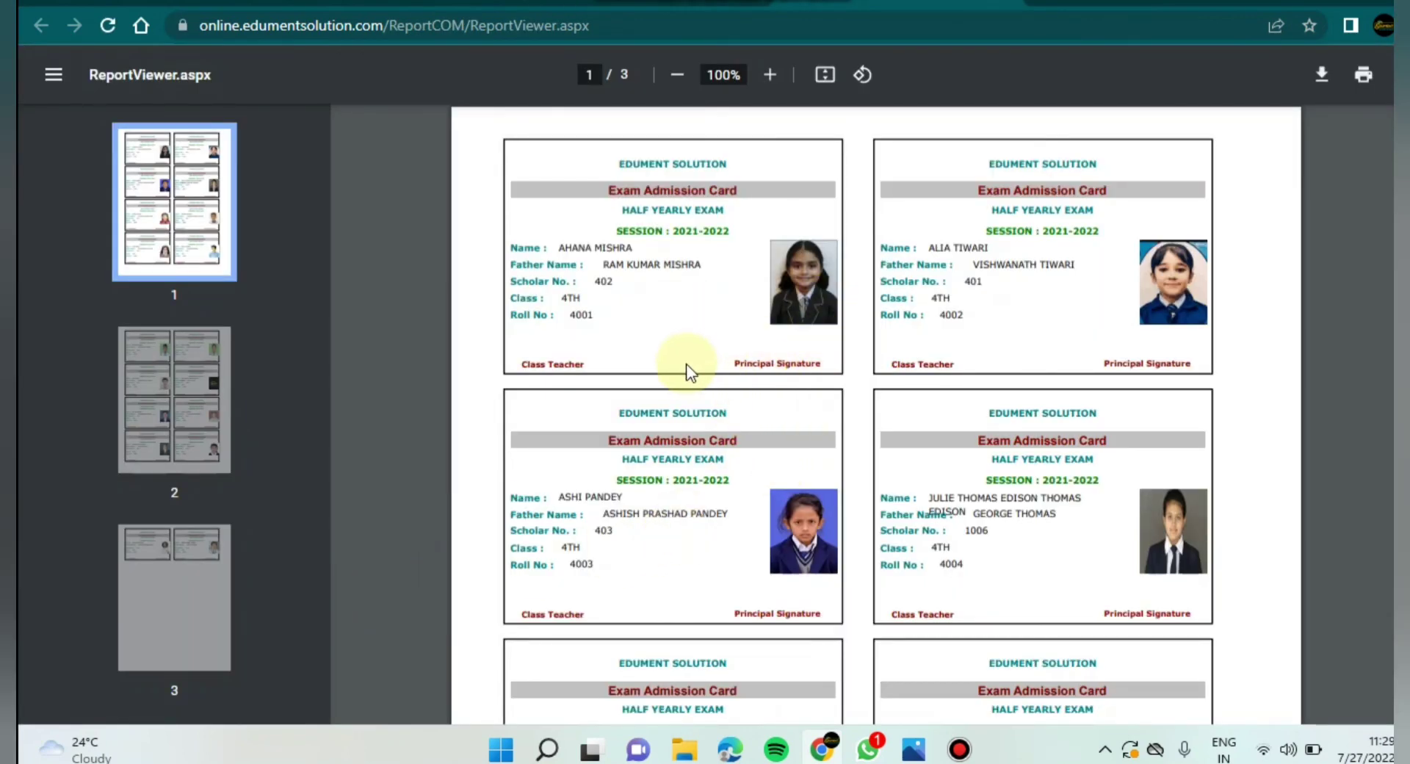
pyautogui.scroll(-3, 683, 376)
pyautogui.scroll(3, 720, 382)
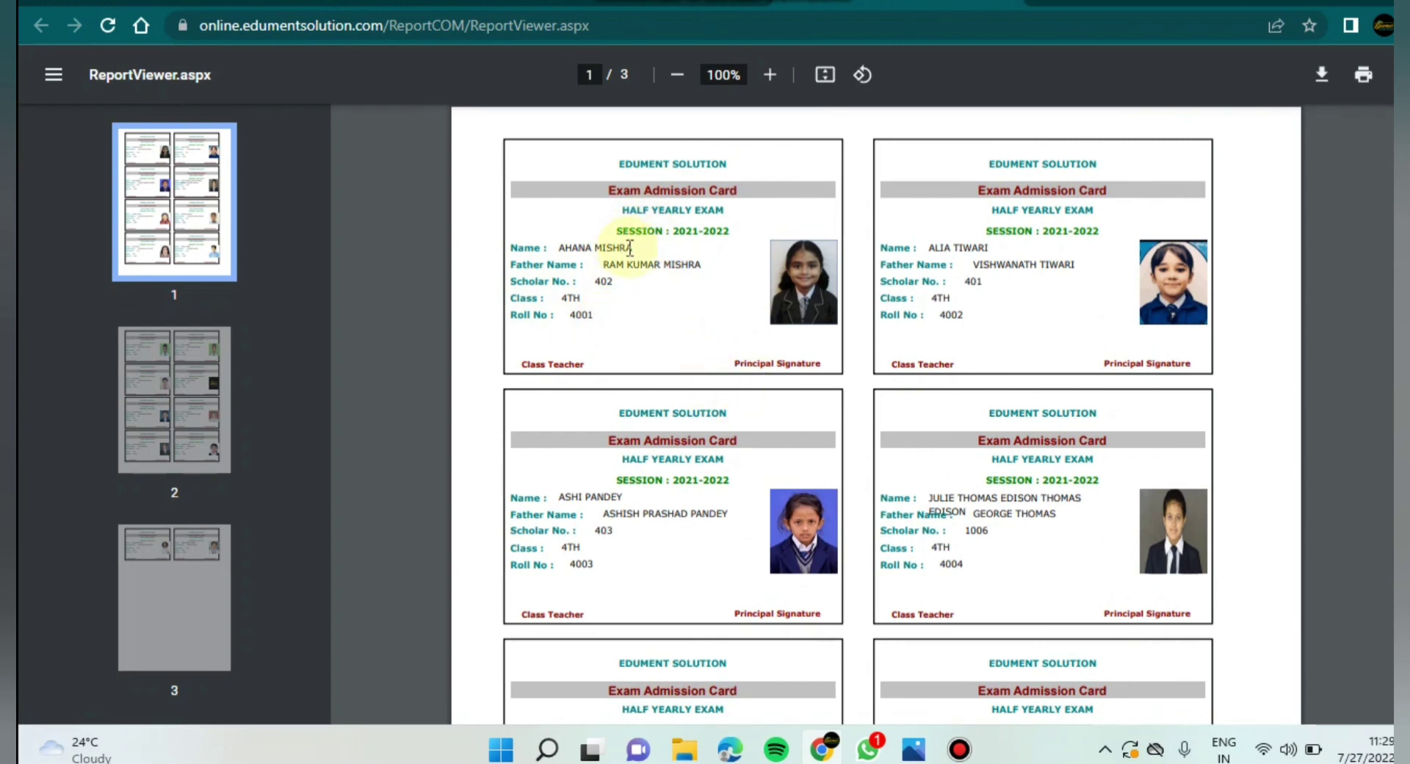
pyautogui.hotkey('ctrl', 'w')
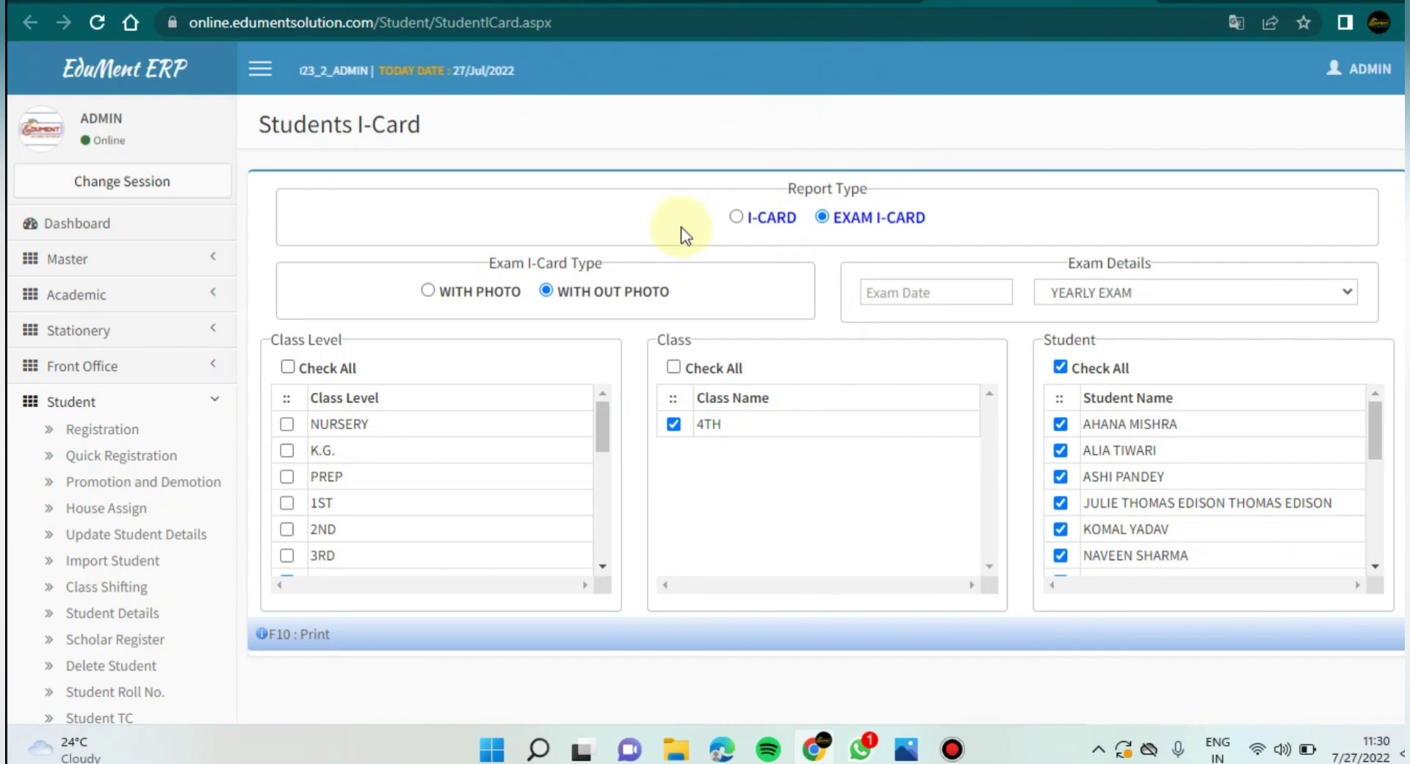
# Step: Scroll the Students I-Card form, then go to the Dashboard
pyautogui.scroll(-2, 634, 250)
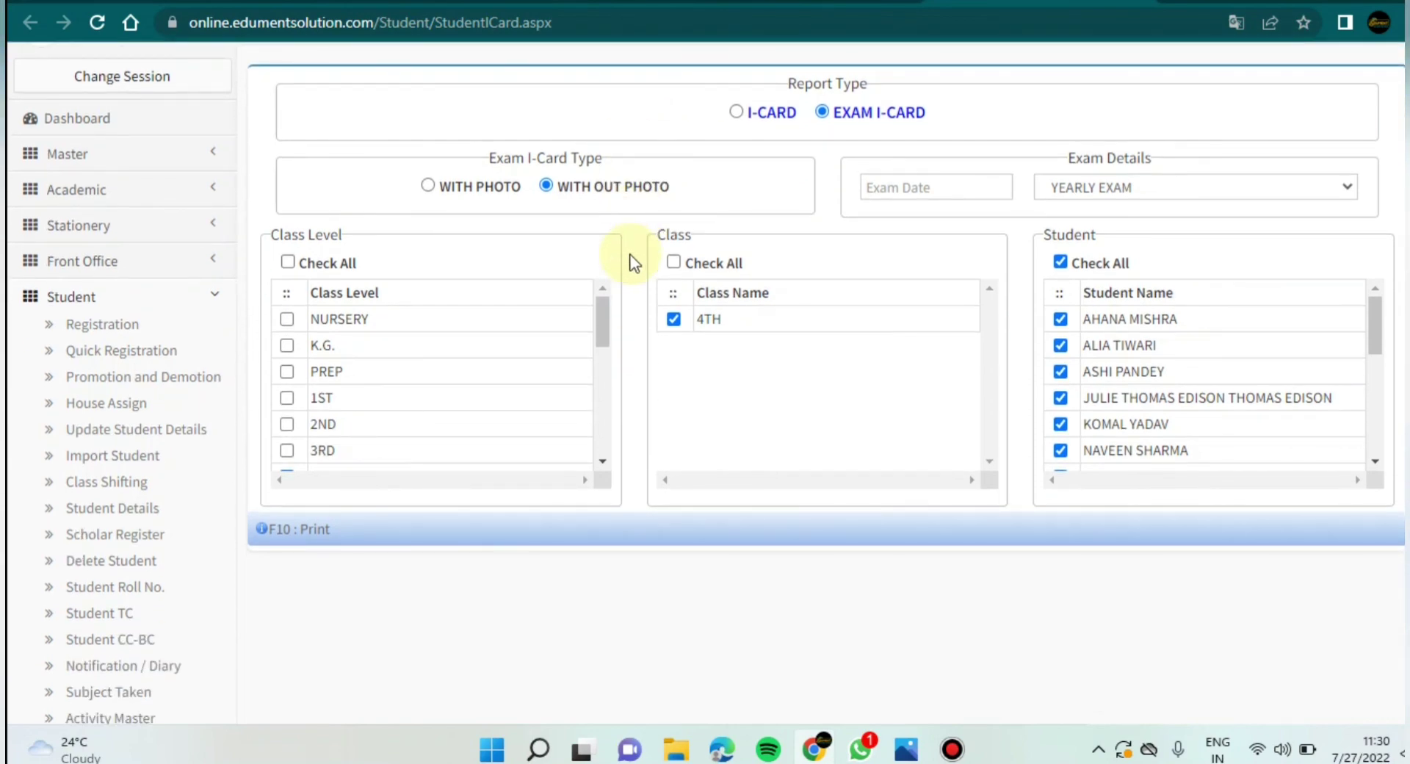
pyautogui.scroll(-3, 629, 242)
pyautogui.scroll(5, 626, 247)
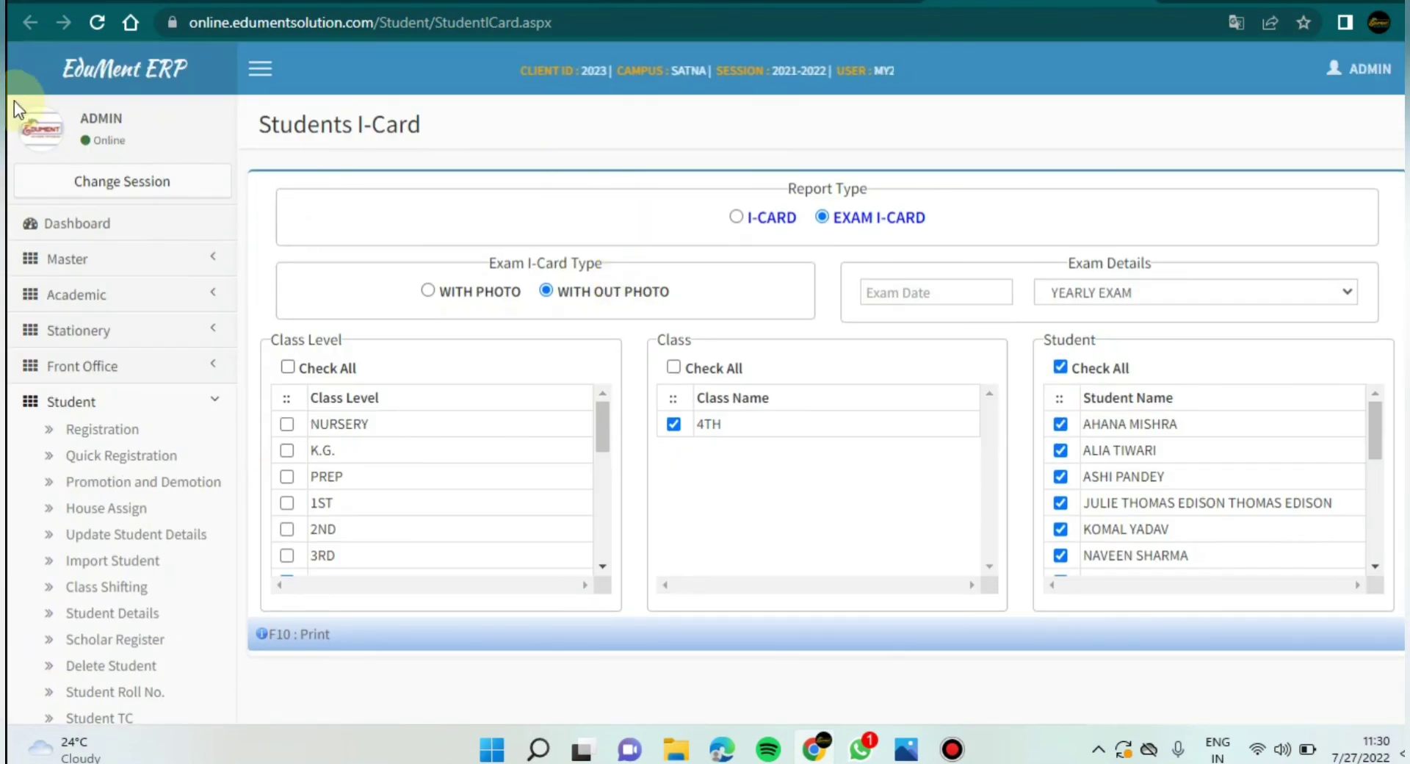
pyautogui.click(96, 229)
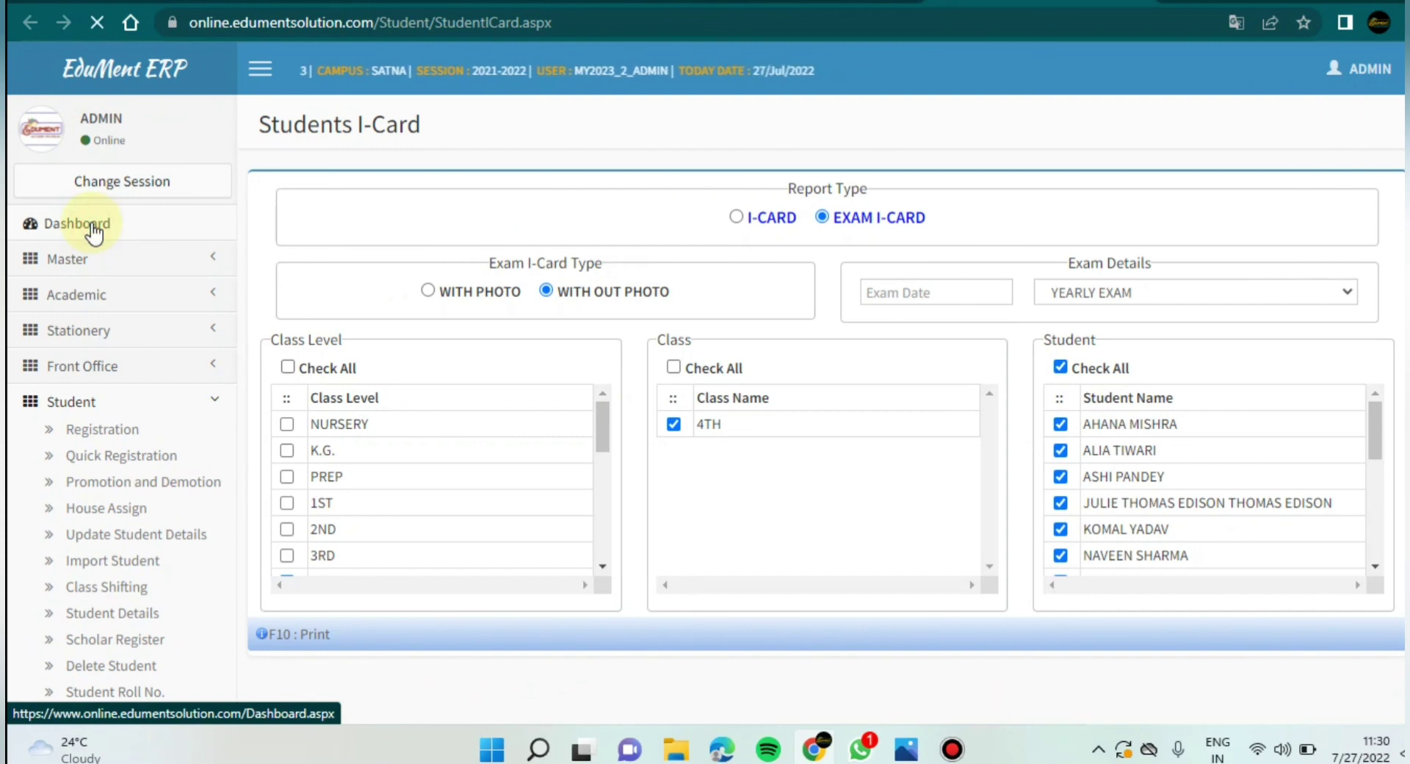